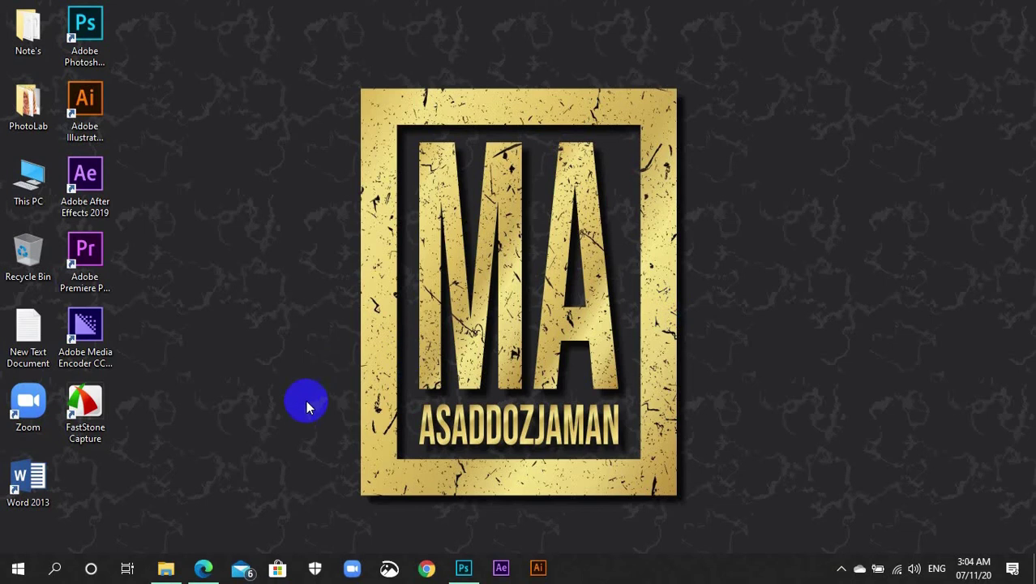
Step: Preview the Business-Card-Front design and the red sample card photo in Downloads
click(167, 567)
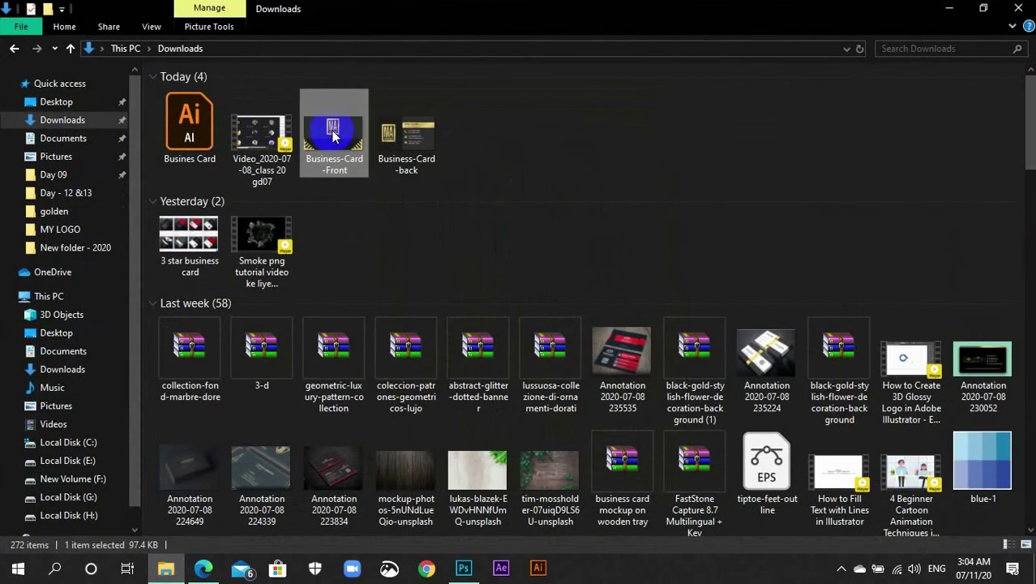
double_click(335, 130)
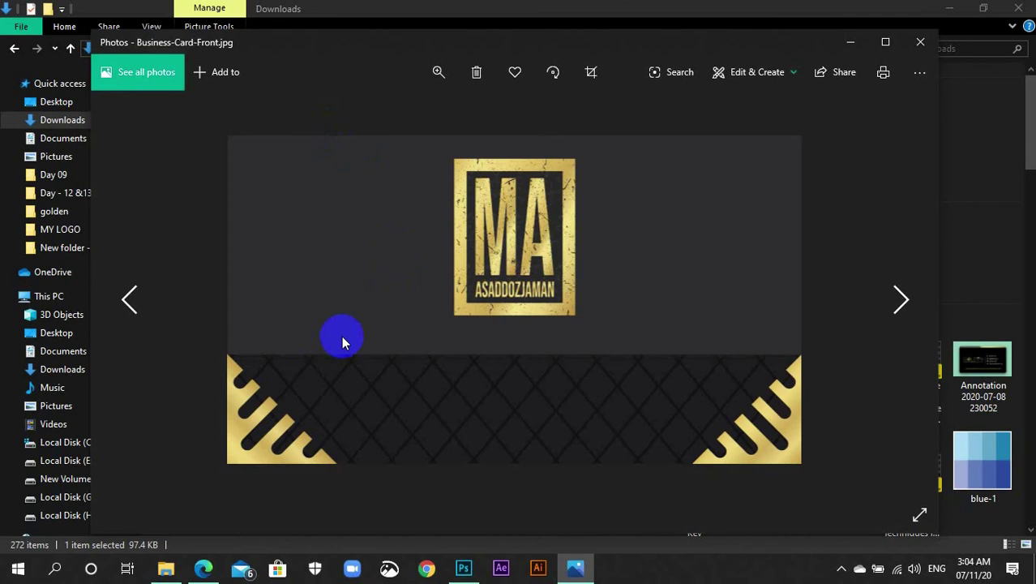
click(847, 40)
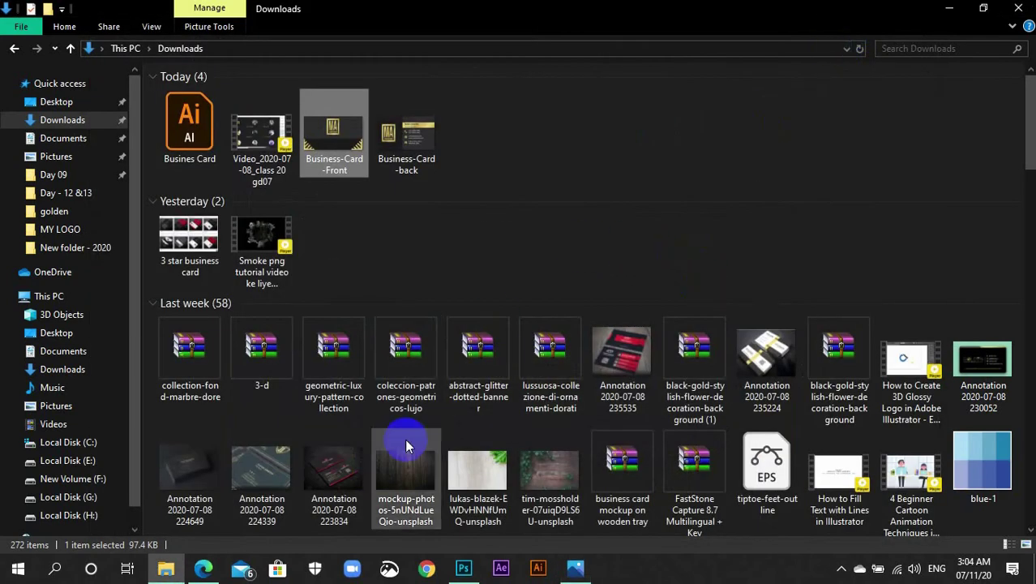
double_click(341, 463)
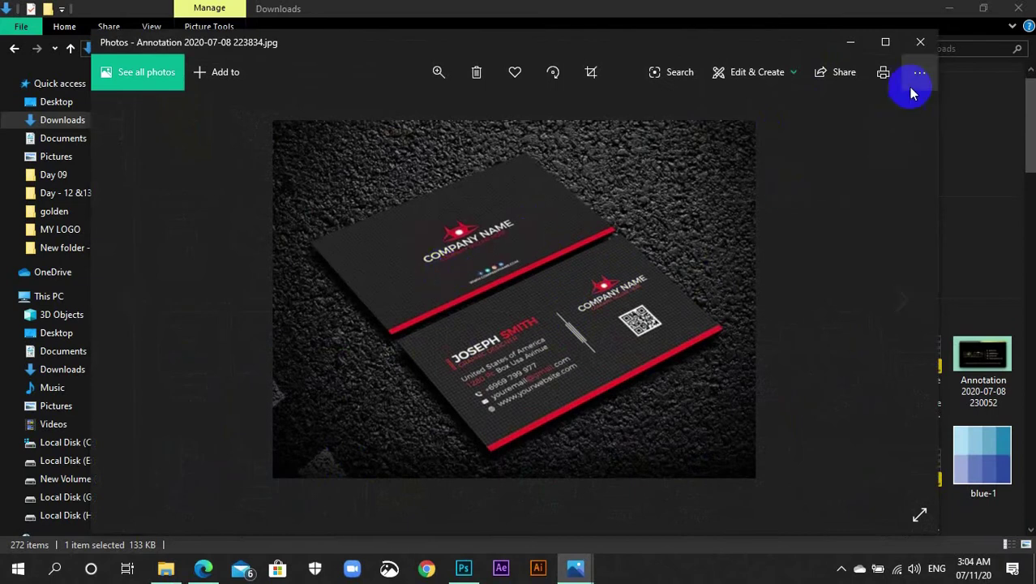
click(919, 41)
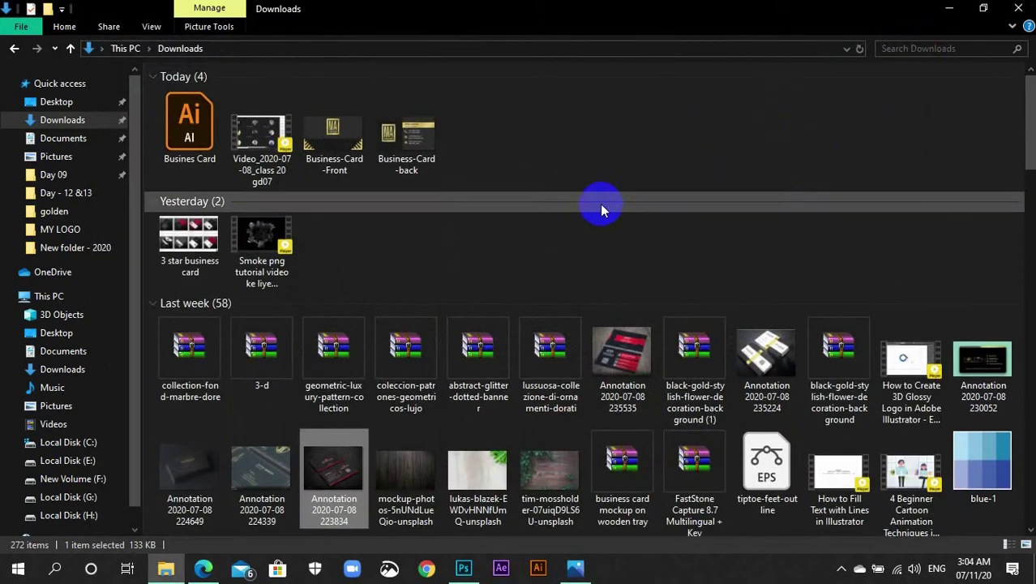
click(949, 8)
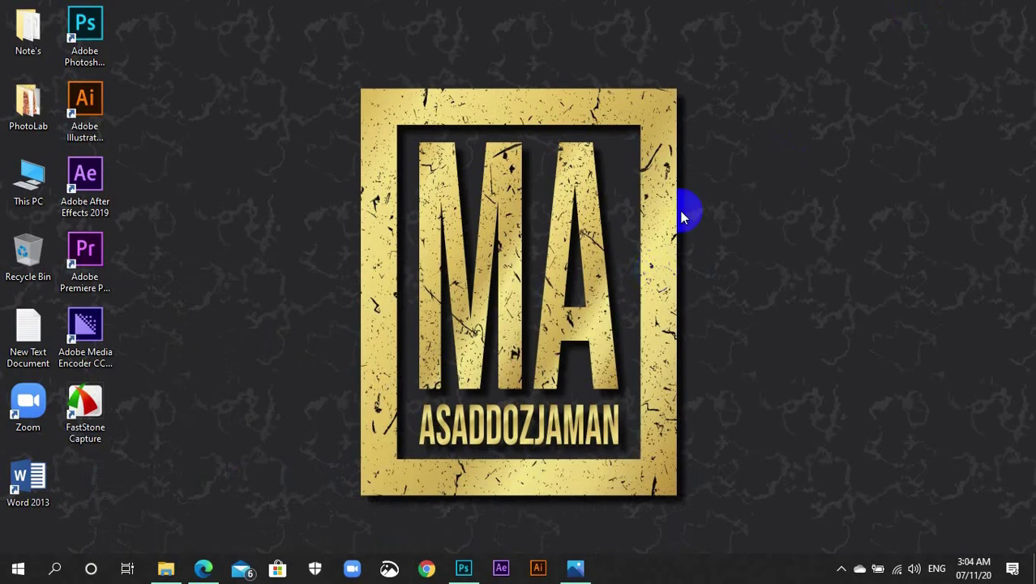
Step: Browse to F: > Work Elements > Smart Mockup > All Business Card Mockup > All Business Card Mockup
click(461, 568)
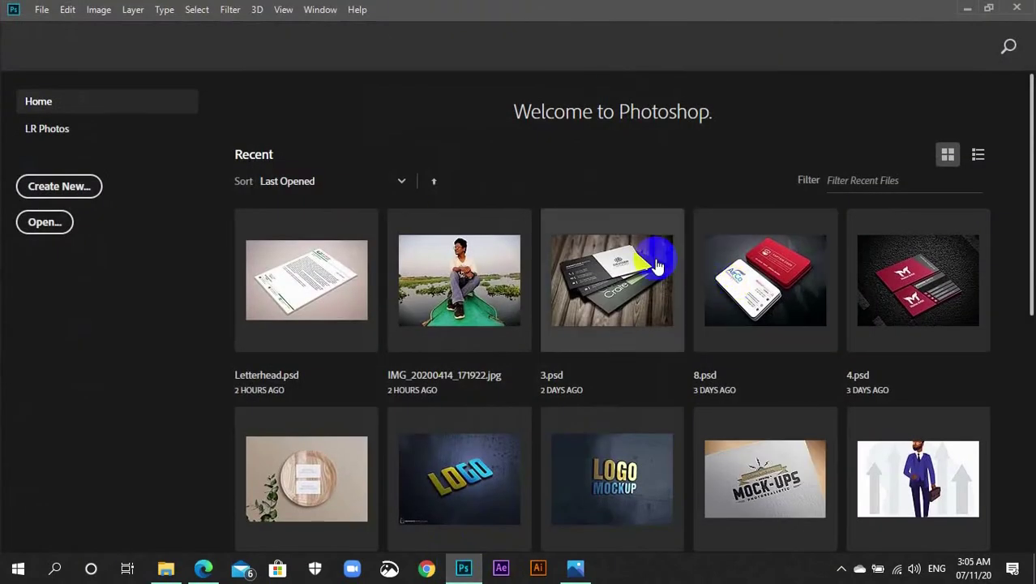
click(966, 8)
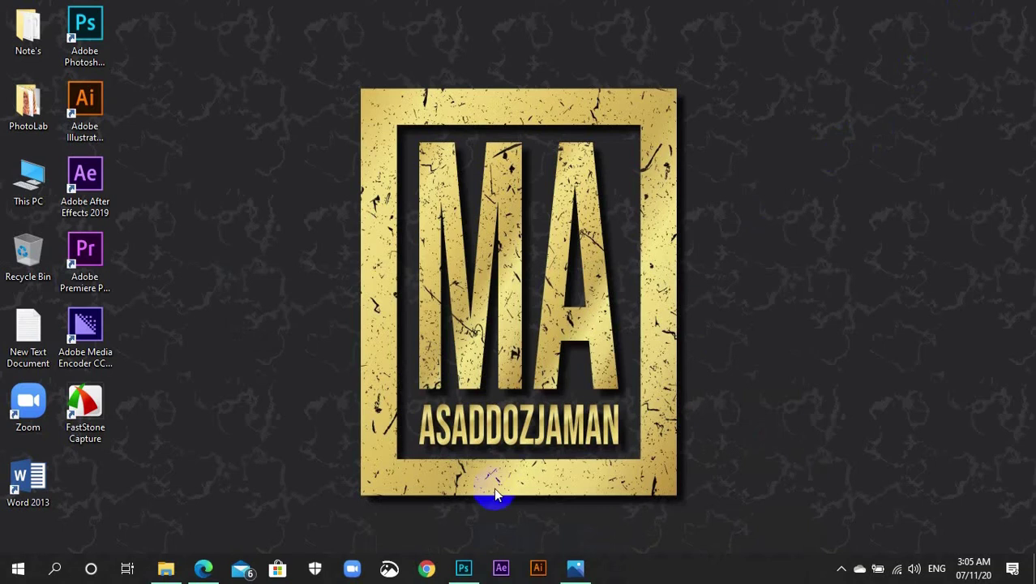
click(166, 569)
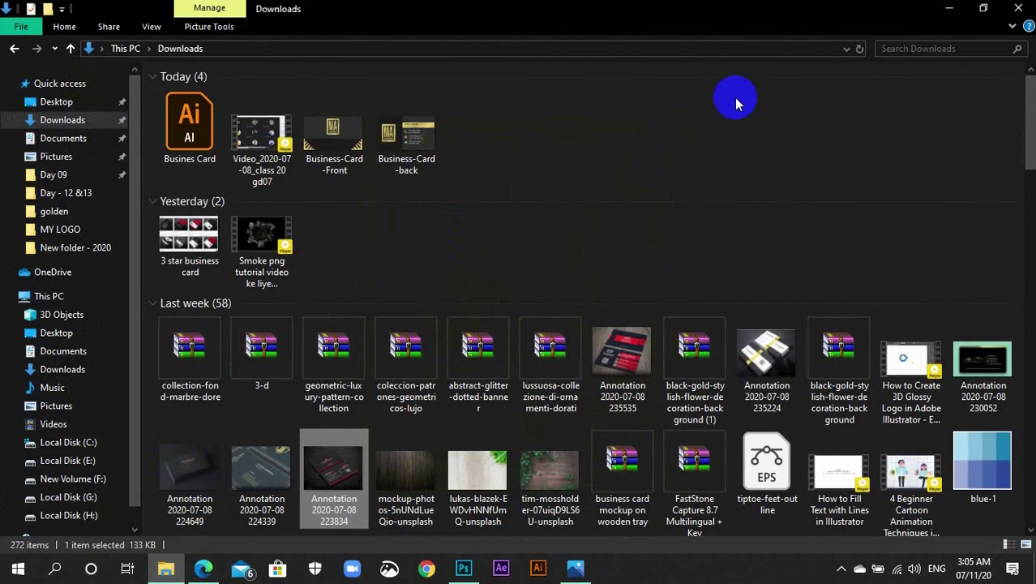
click(106, 485)
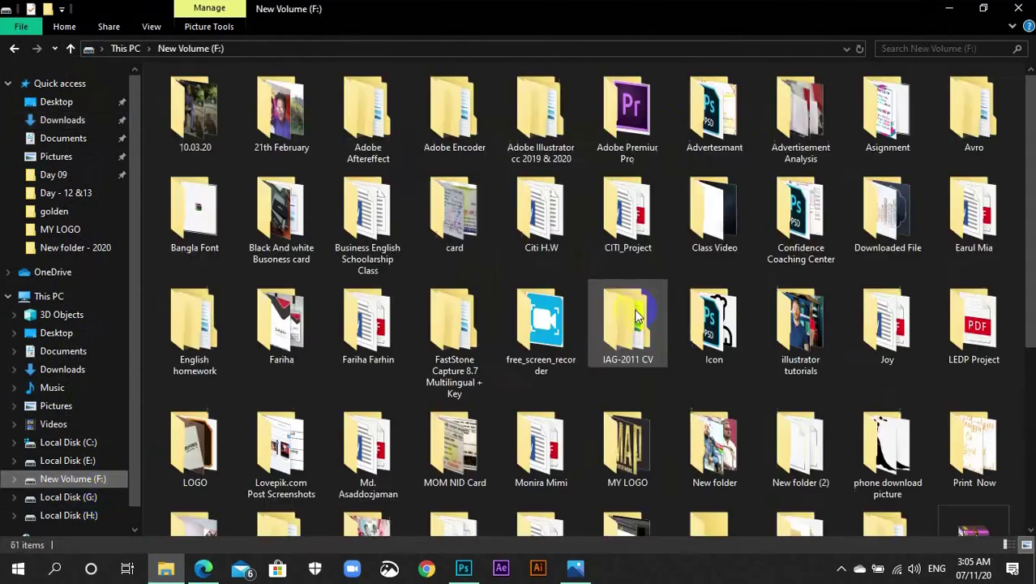
scroll(883, 457, down, 3)
double_click(898, 254)
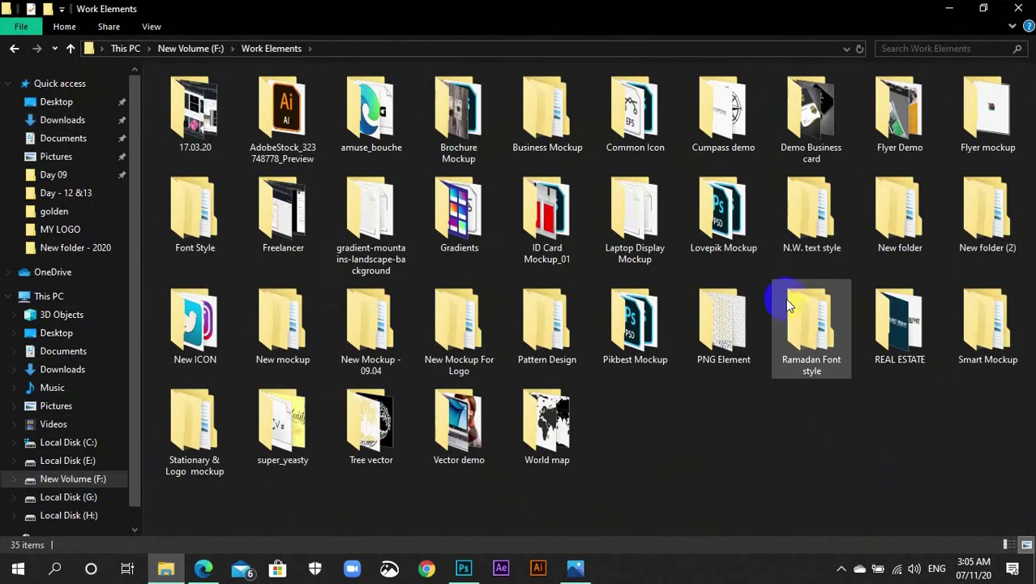
double_click(966, 322)
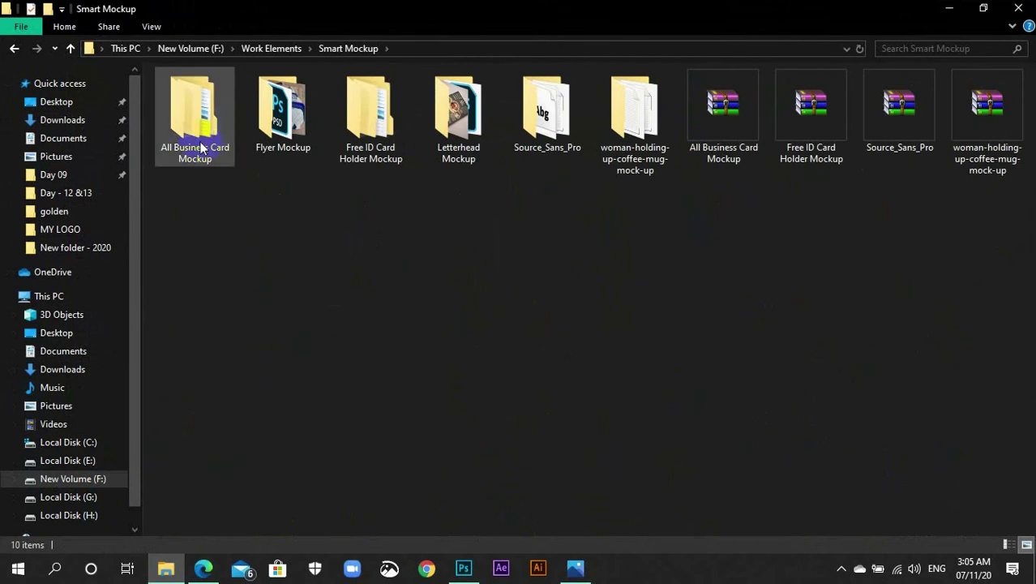
double_click(200, 148)
double_click(201, 147)
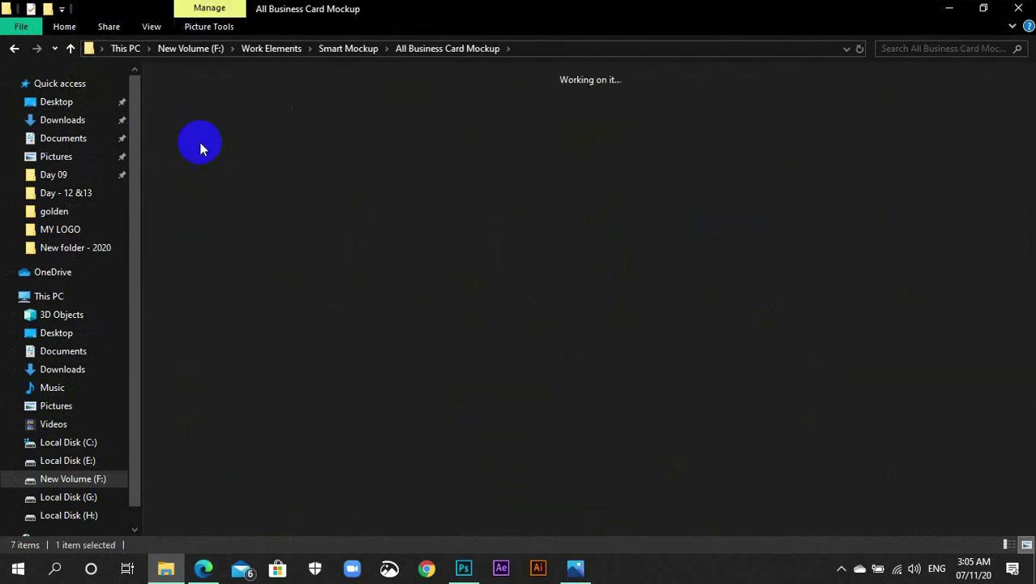
Step: Open the mockup file 8.psd from that folder in Photoshop
click(236, 93)
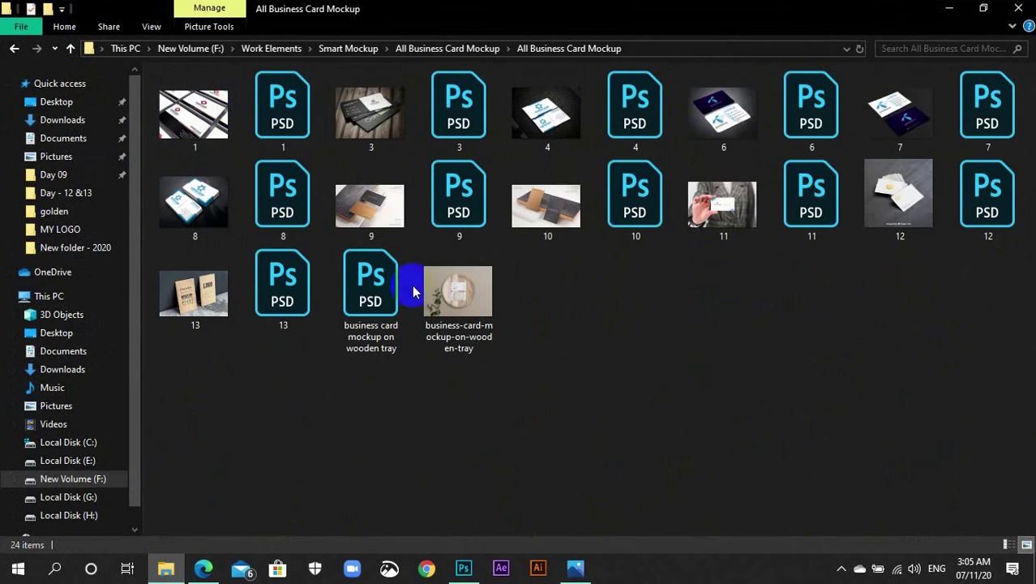
click(448, 296)
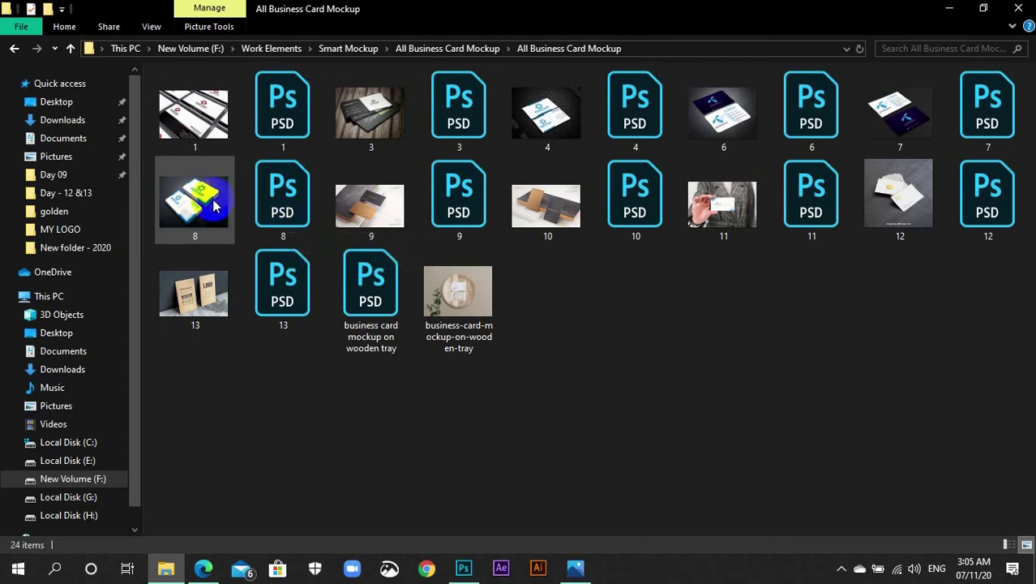
mouse_move(282, 194)
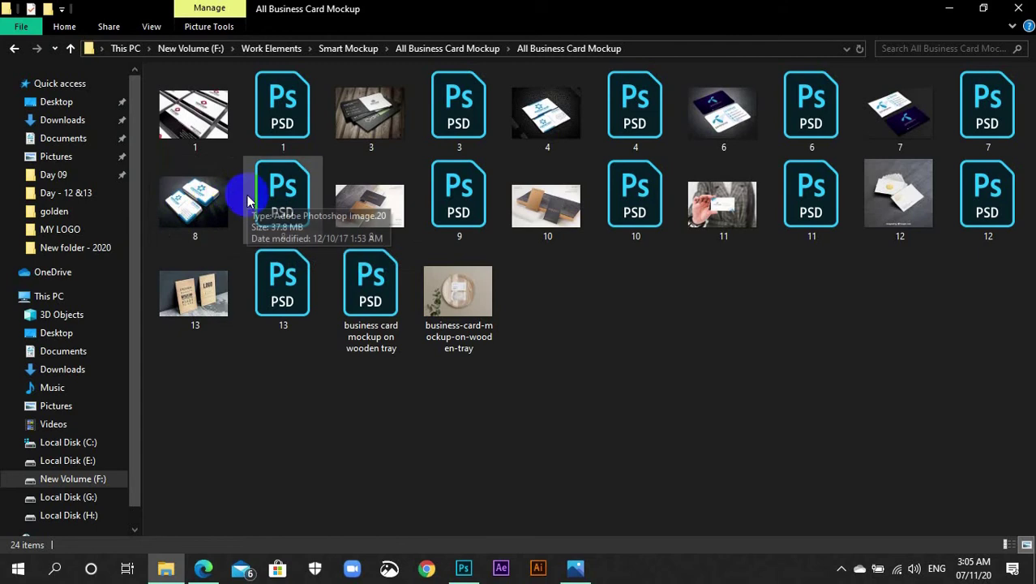
click(289, 225)
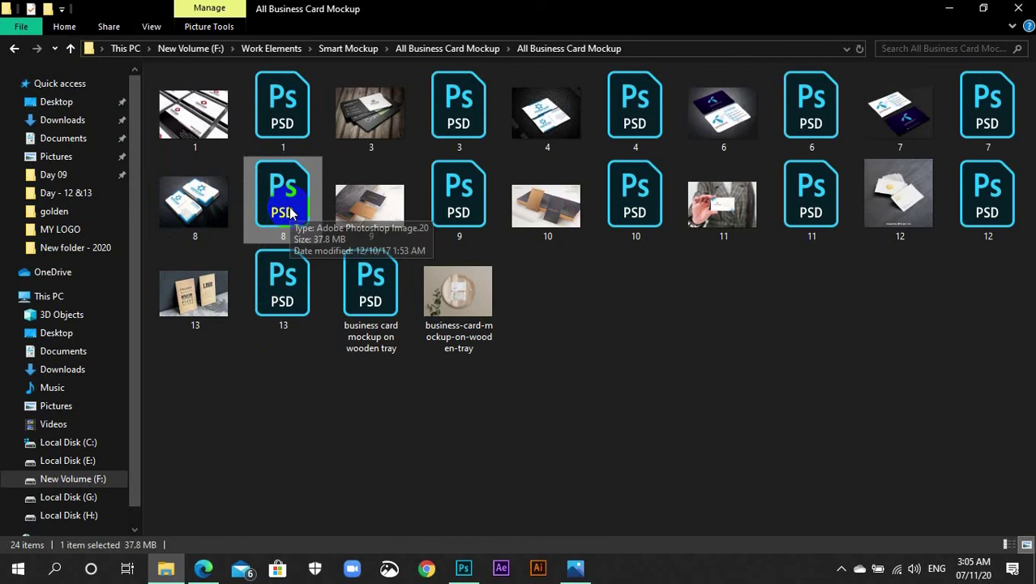
click(289, 214)
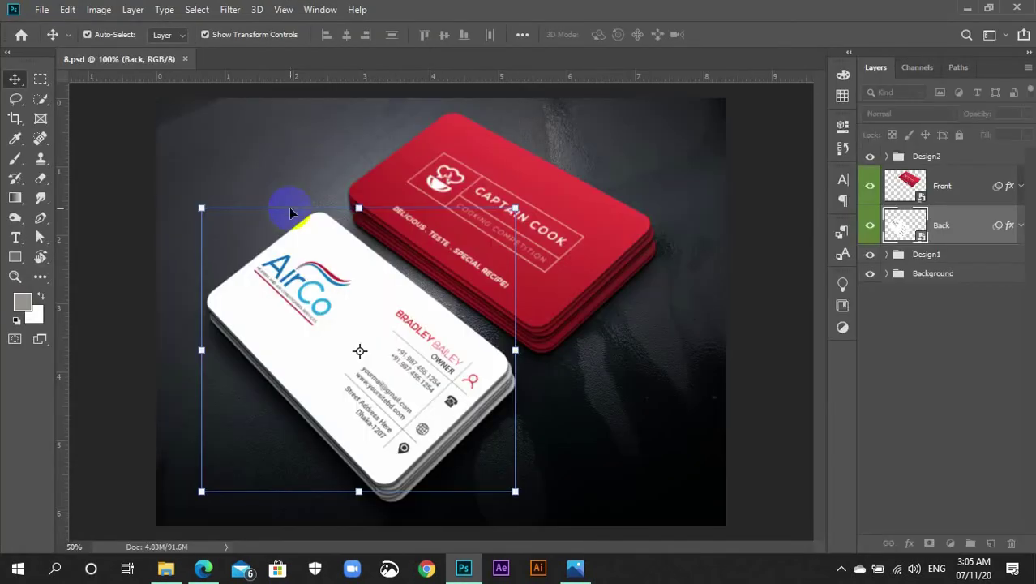
Step: Briefly hide and restore the red Front card layer, then select it in the Design2 group
click(775, 341)
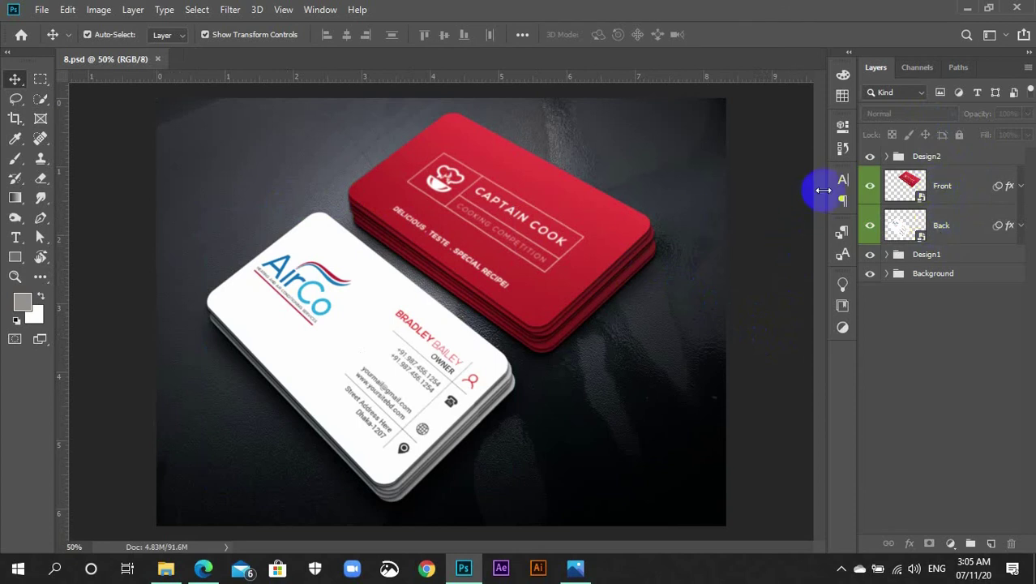
click(868, 188)
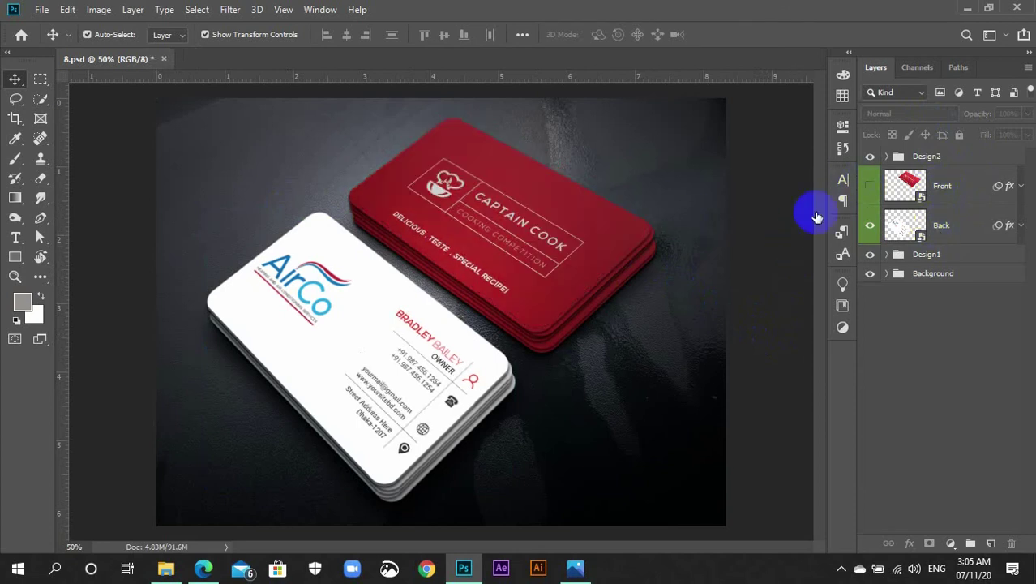
key(ctrl+z)
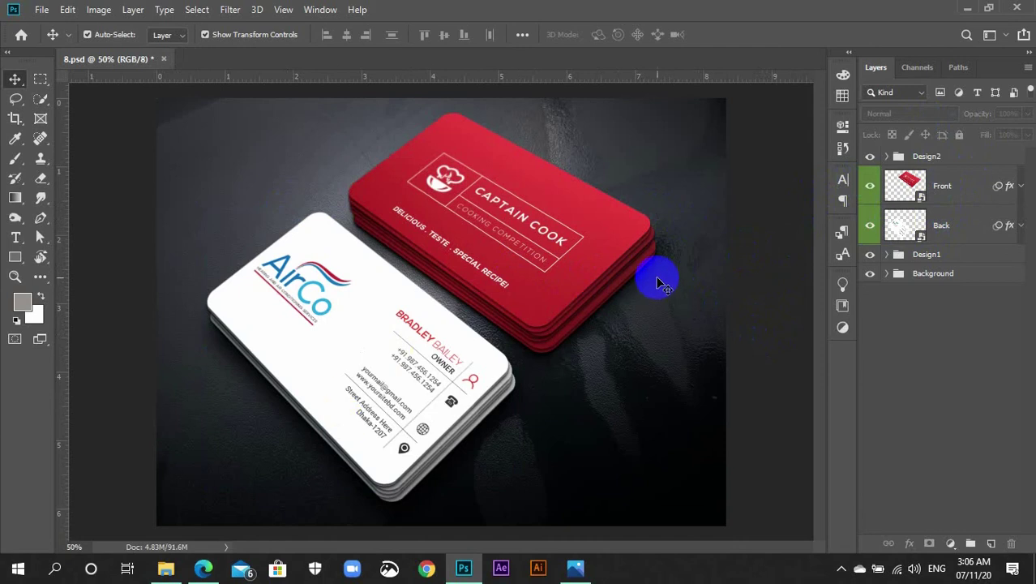
click(906, 195)
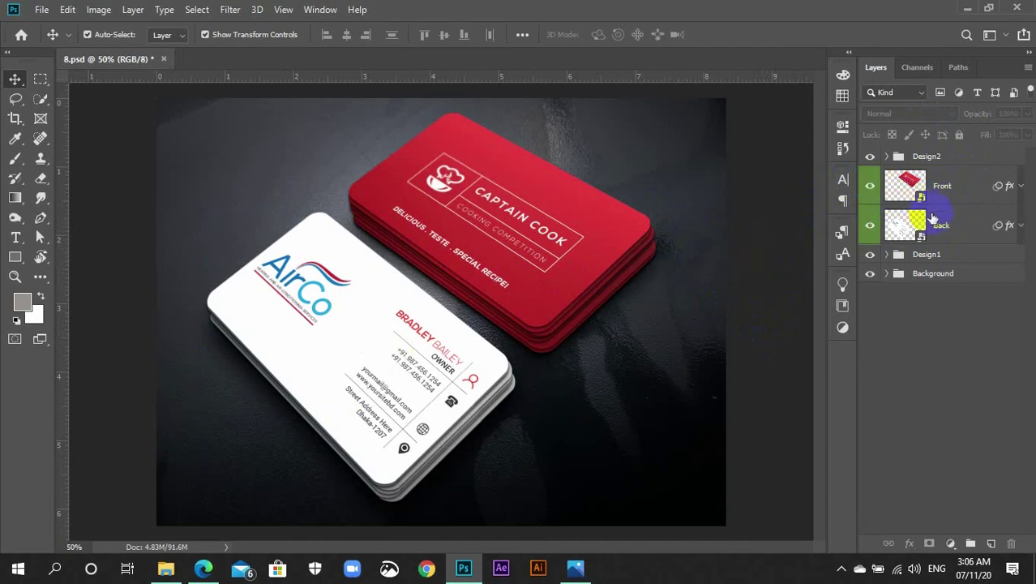
drag(928, 209, 922, 202)
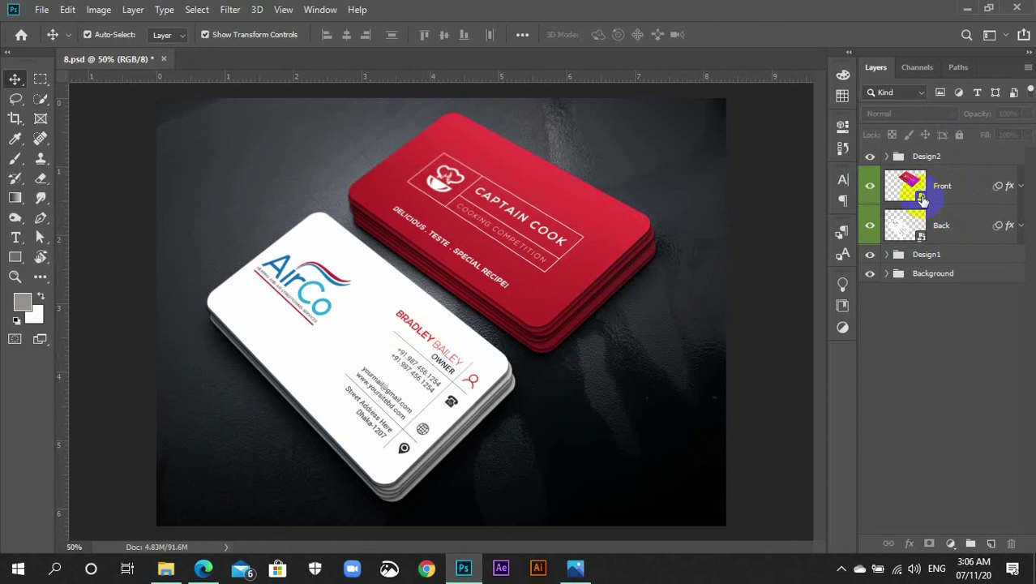
Step: Open the Front and Back smart objects as the Layer 1121.psb and Layer 311.psb tabs
click(923, 198)
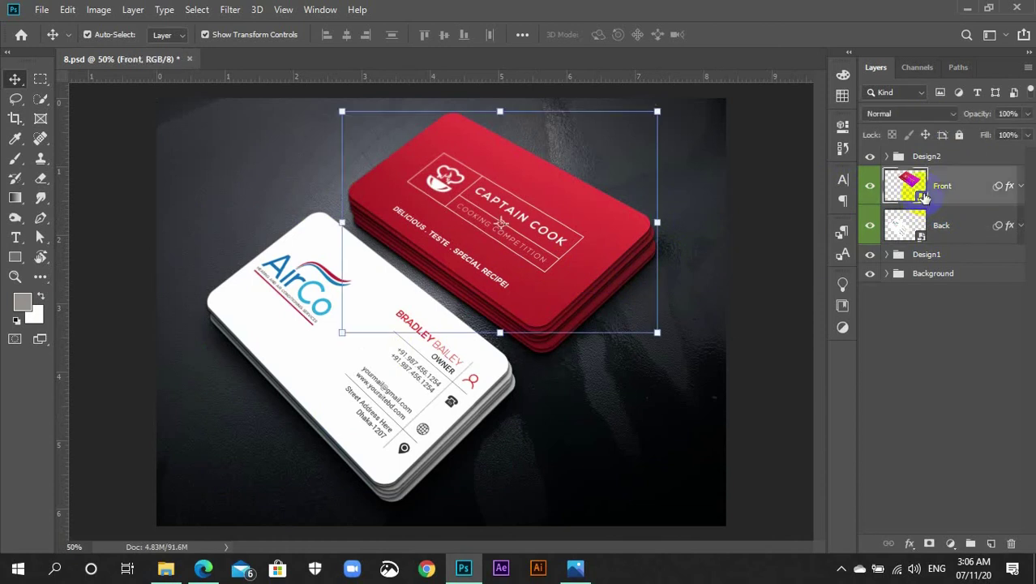
double_click(924, 200)
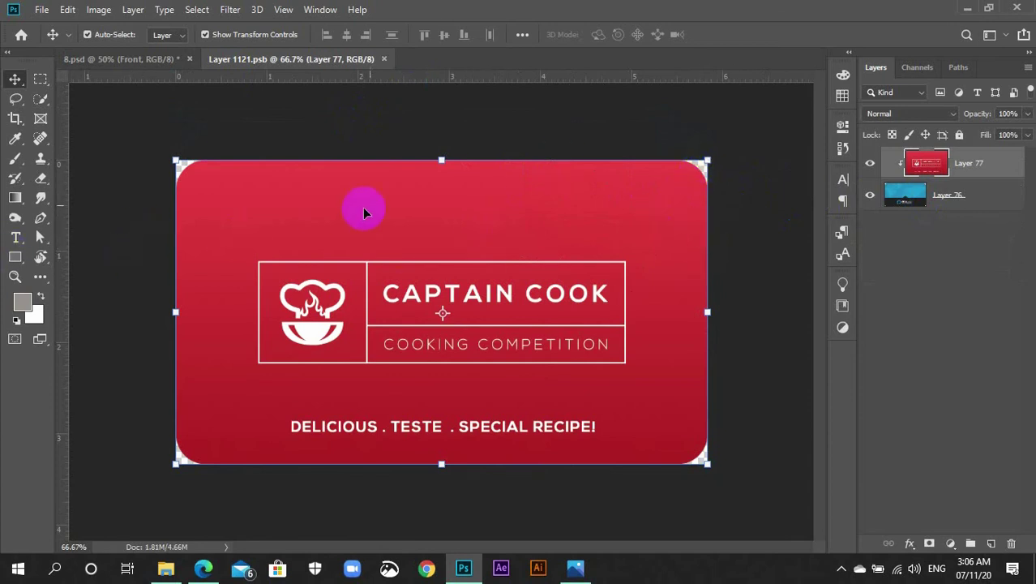
click(150, 60)
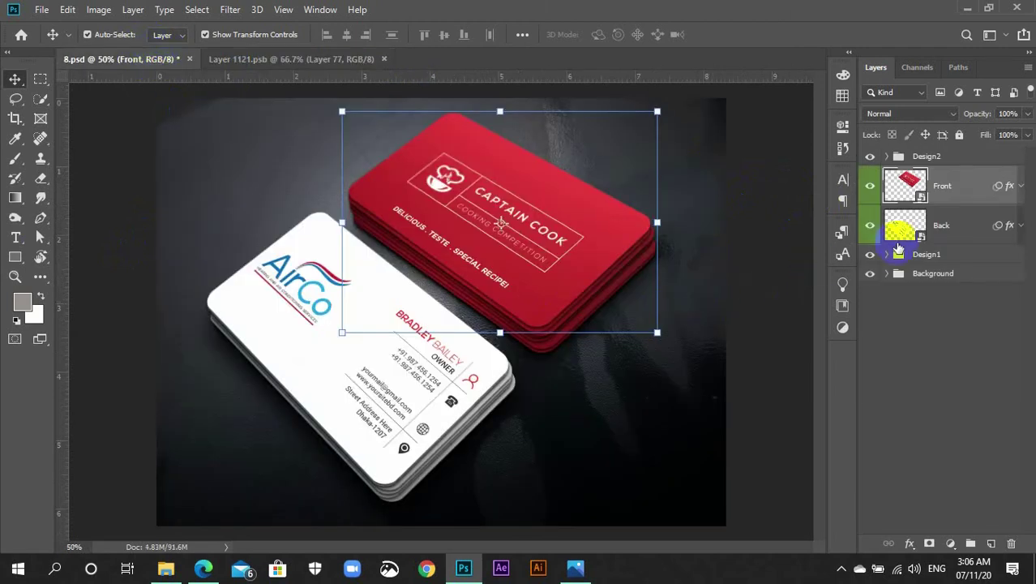
click(923, 240)
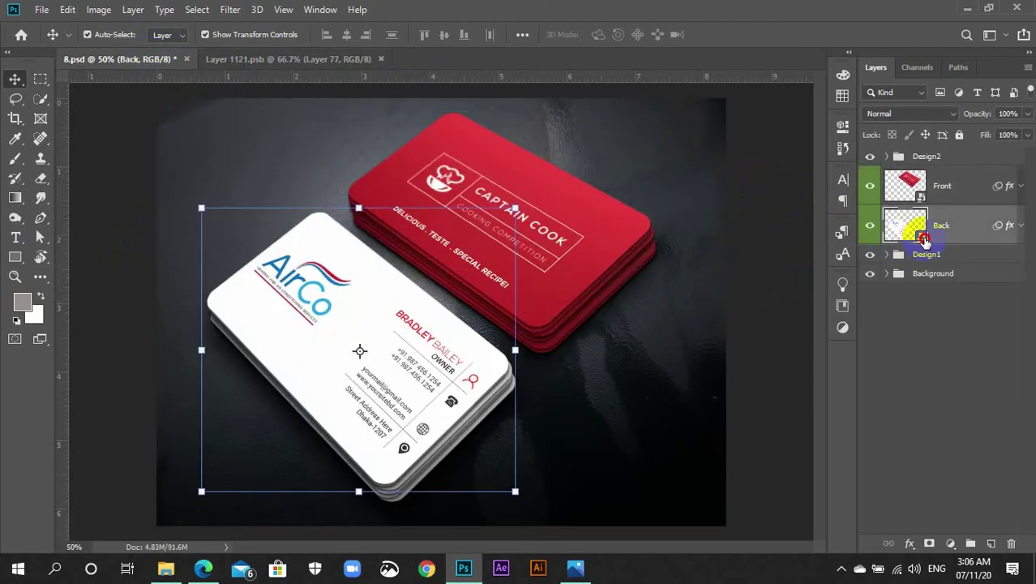
double_click(922, 240)
click(335, 60)
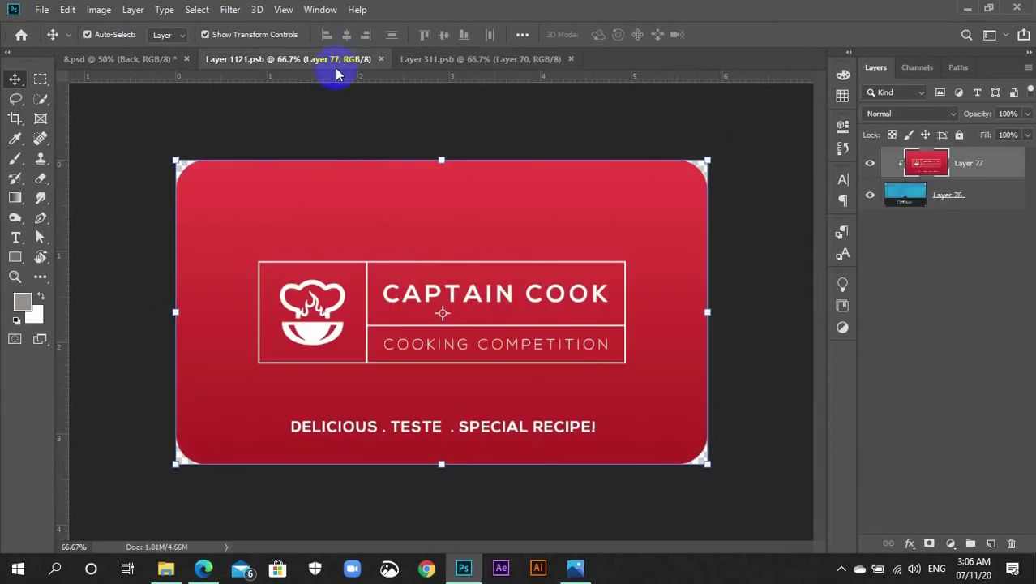
click(41, 10)
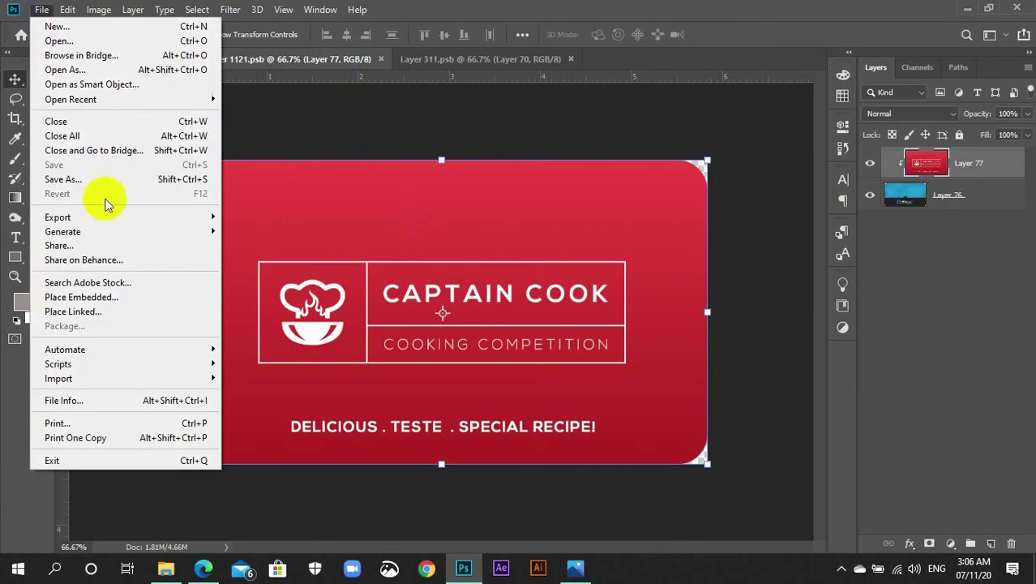
Step: Place the Business-Card-Front image from Downloads into Layer 1121.psb as an embedded layer
click(136, 300)
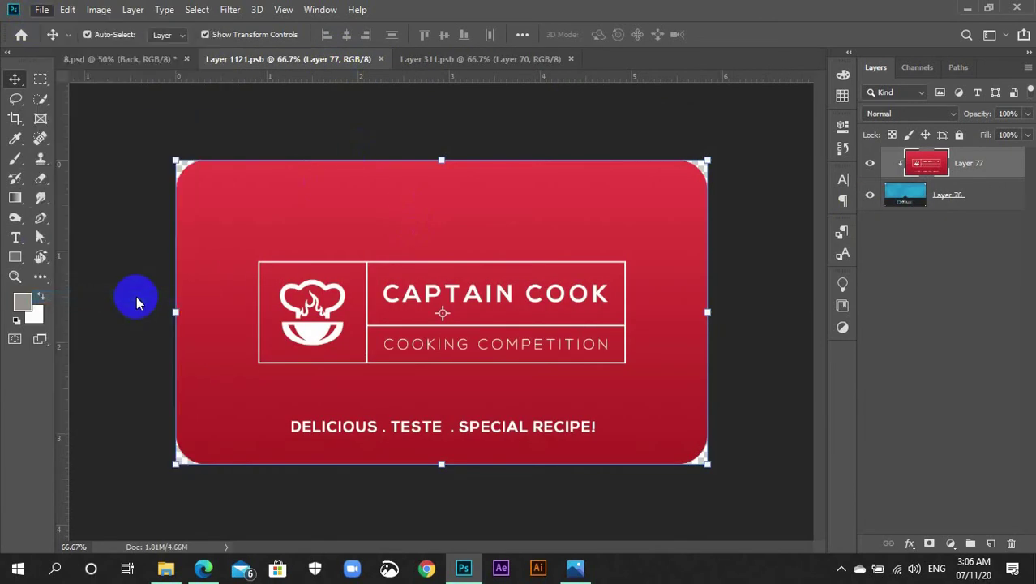
scroll(40, 136, up, 2)
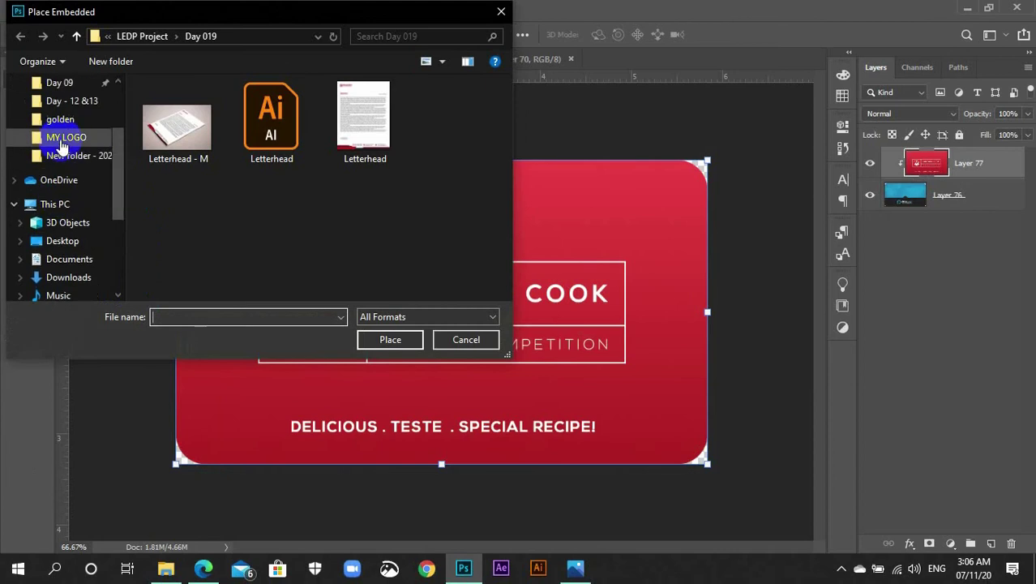
scroll(16, 144, down, 1)
click(51, 222)
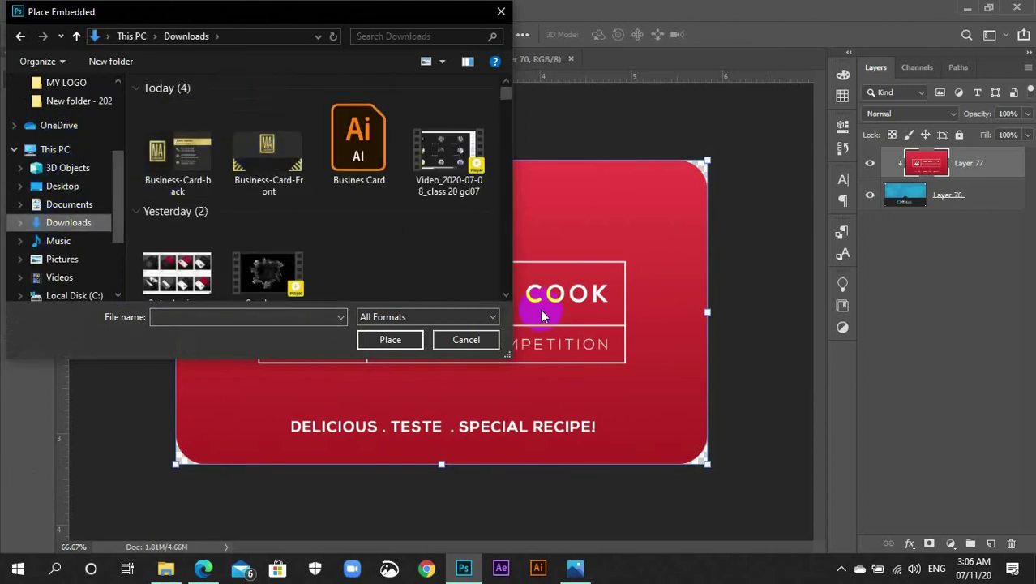
click(272, 174)
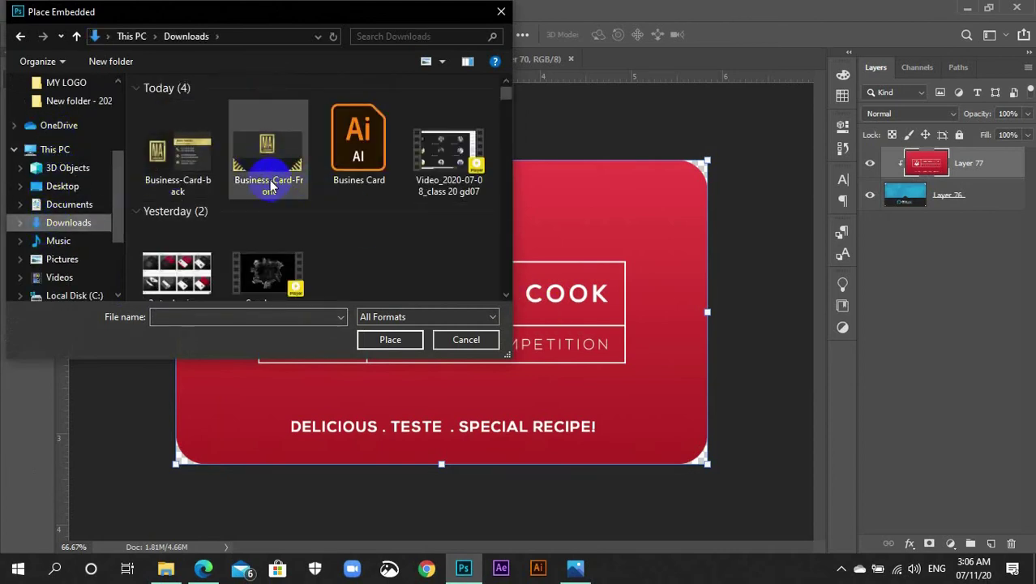
click(371, 337)
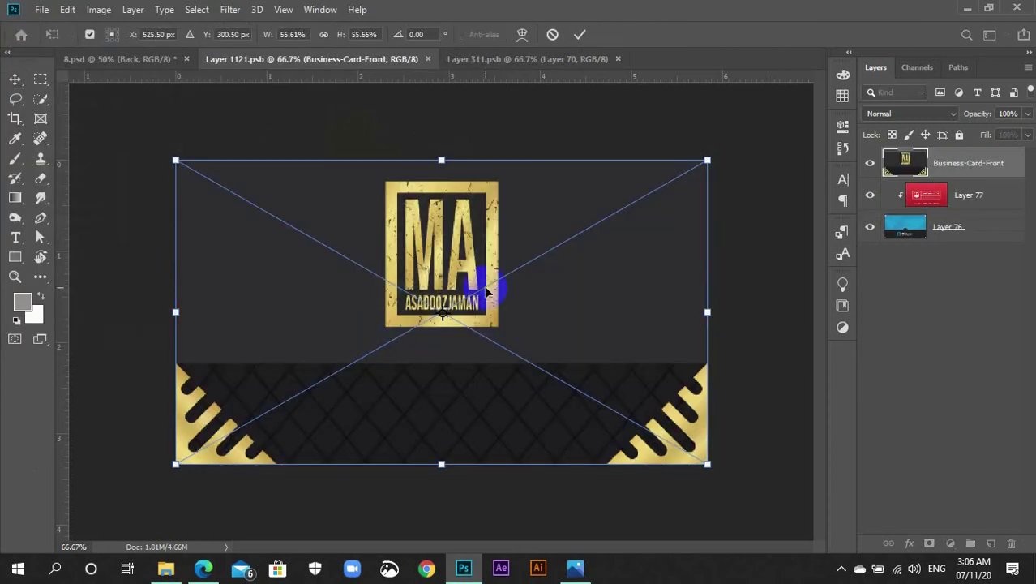
click(580, 34)
click(742, 237)
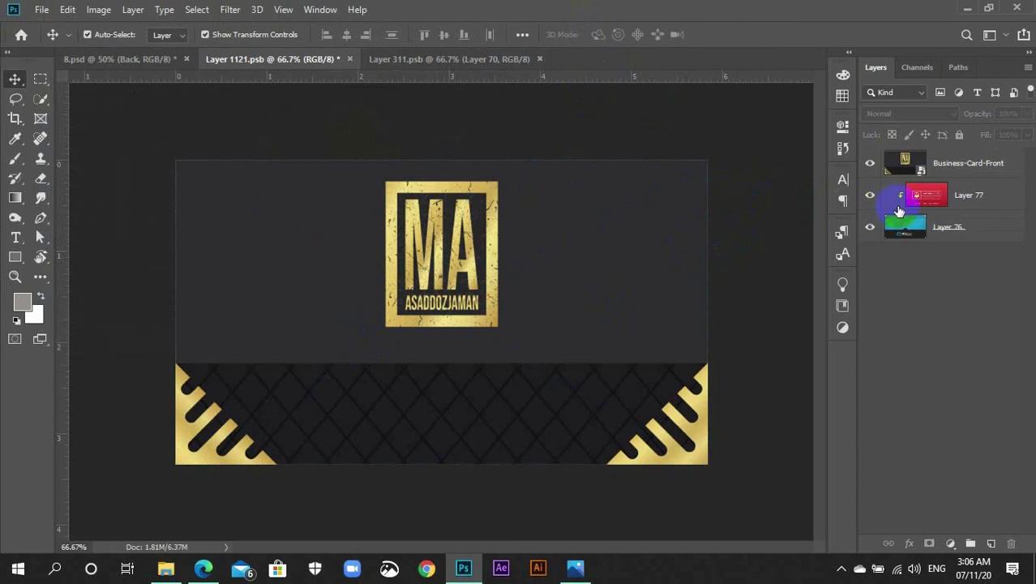
Step: Compare the gold design hidden and shown, save the front contents, and check 8.psd
click(870, 163)
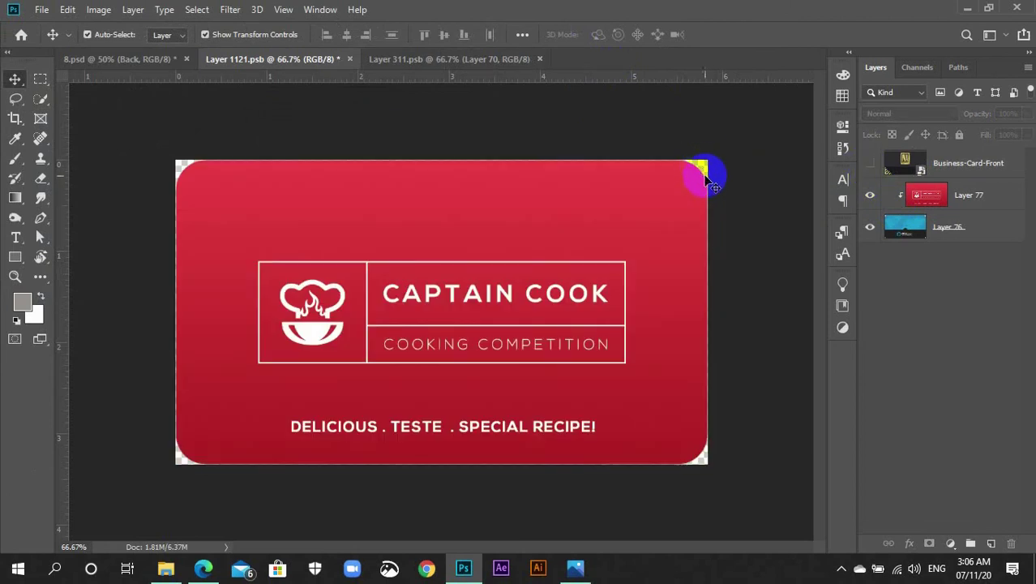
click(871, 166)
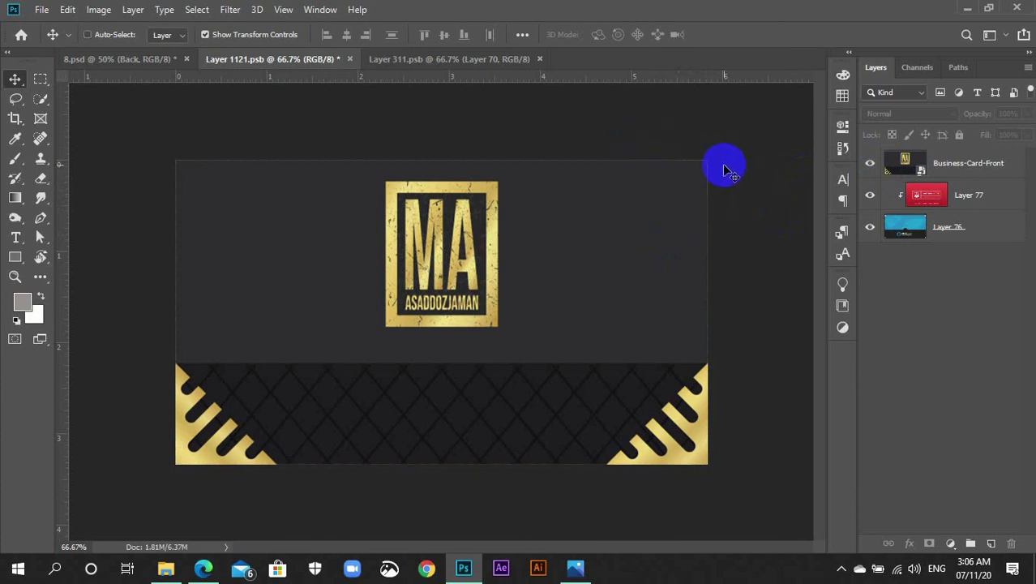
key(ctrl+s)
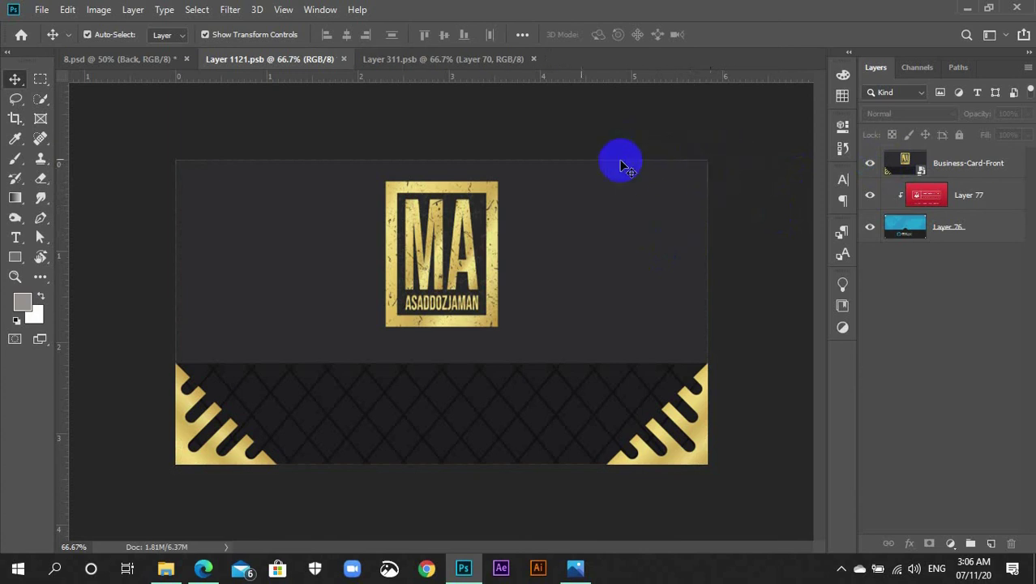
click(154, 60)
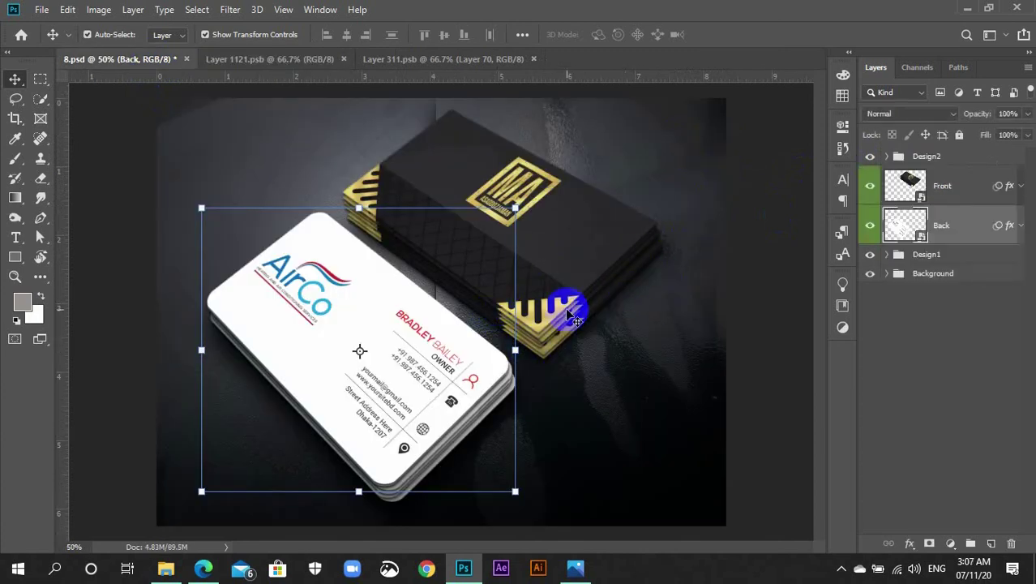
click(296, 60)
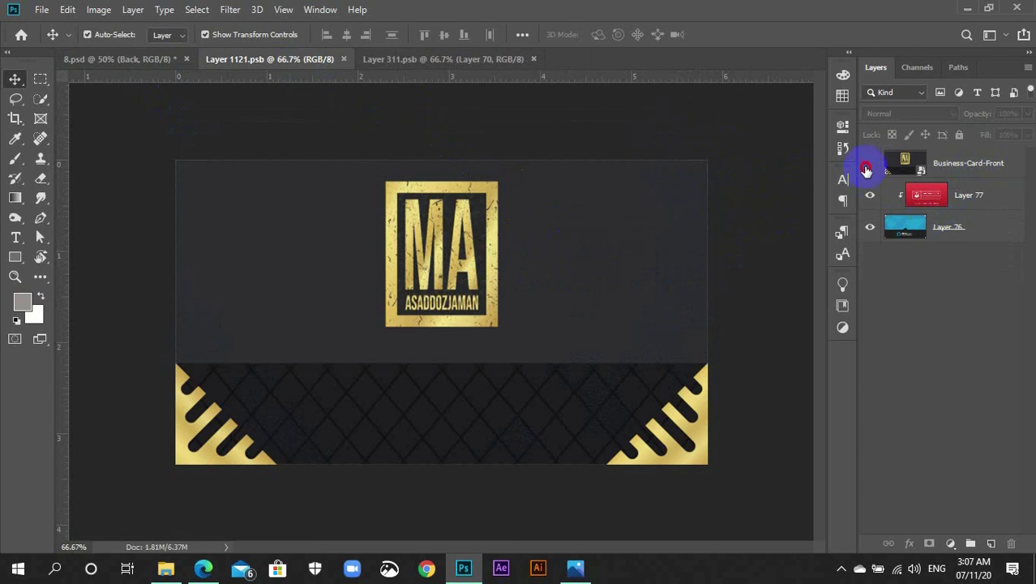
Step: Clip the Business-Card-Front layer to the red card layer with a clipping mask
click(870, 163)
click(953, 195)
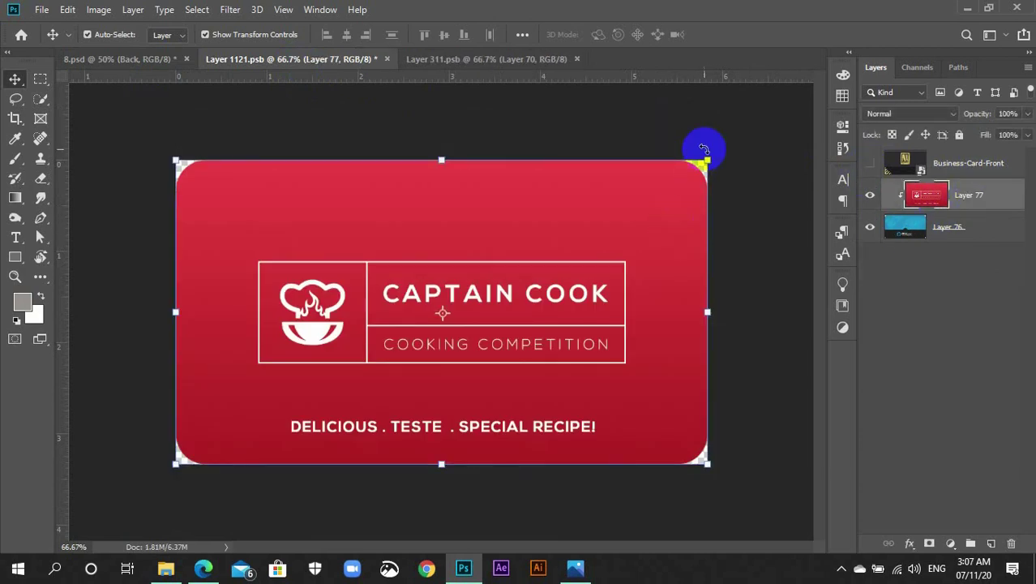
click(870, 163)
click(933, 166)
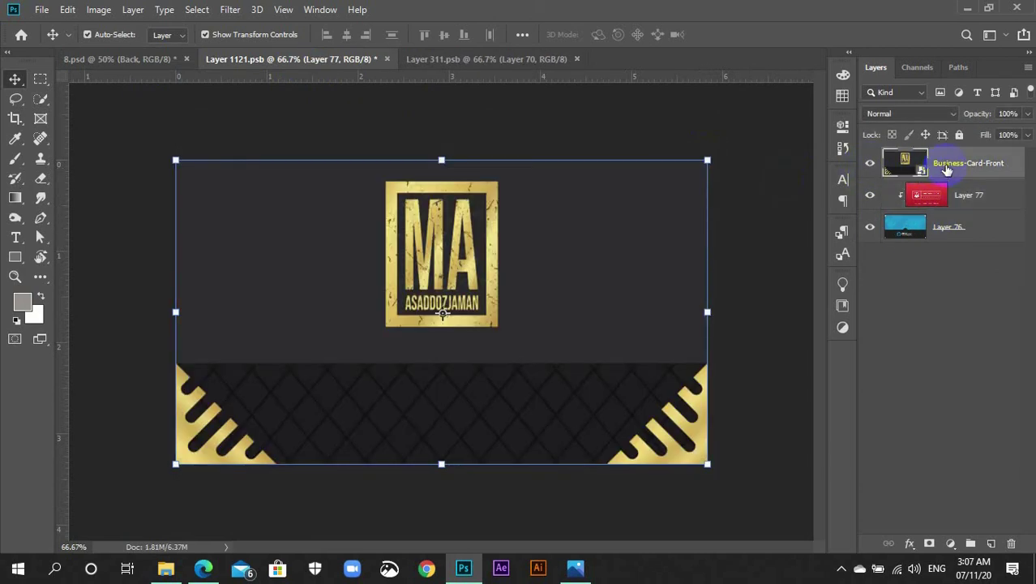
right_click(947, 169)
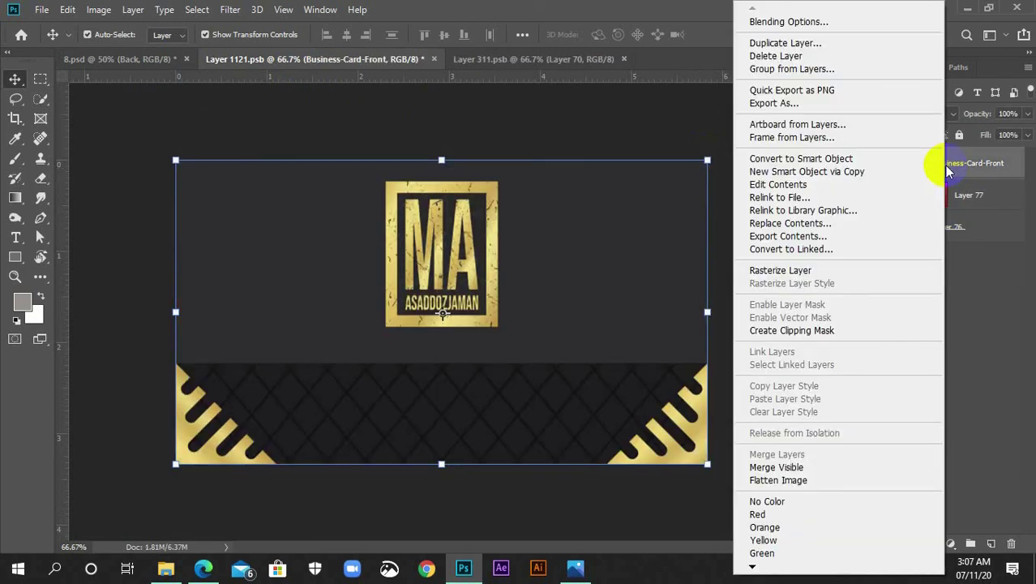
click(845, 331)
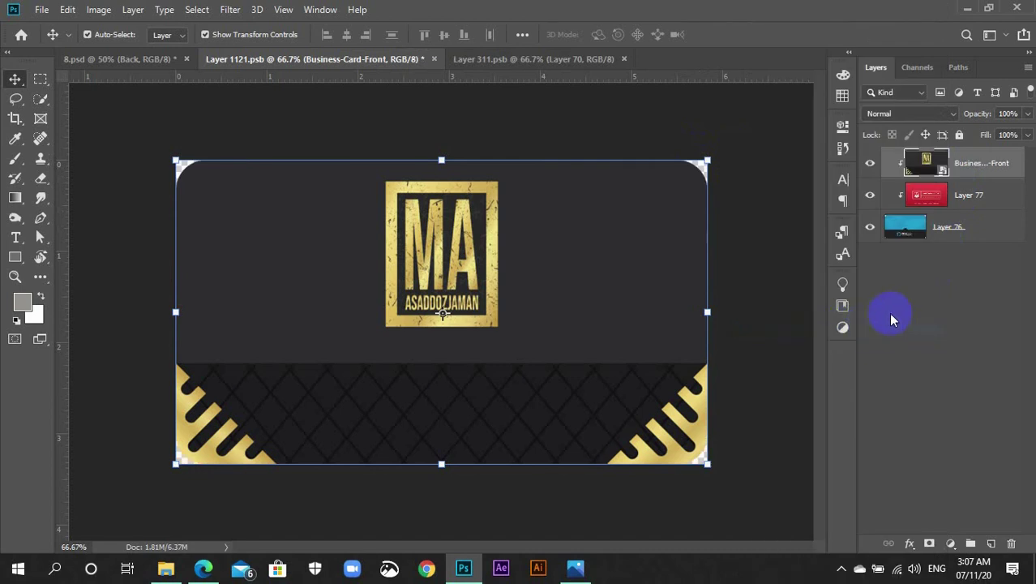
Step: Save the clipped front contents and review the result in 8.psd
click(780, 282)
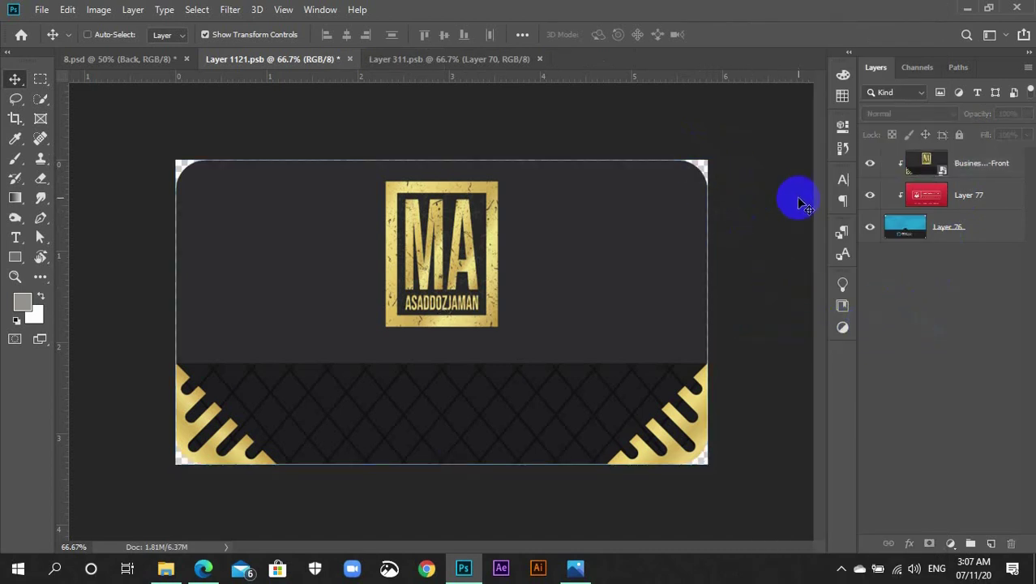
key(ctrl+s)
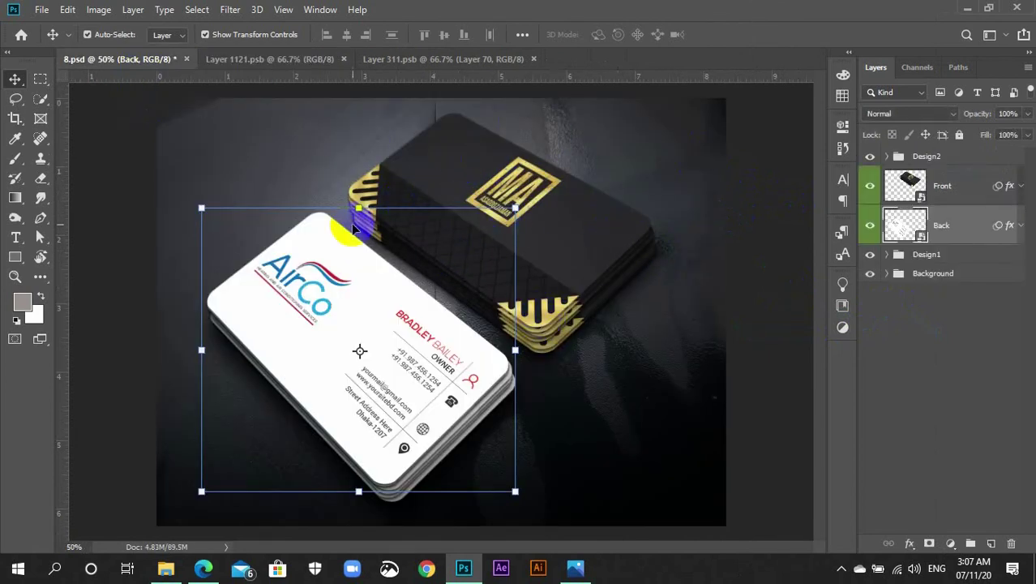
click(771, 296)
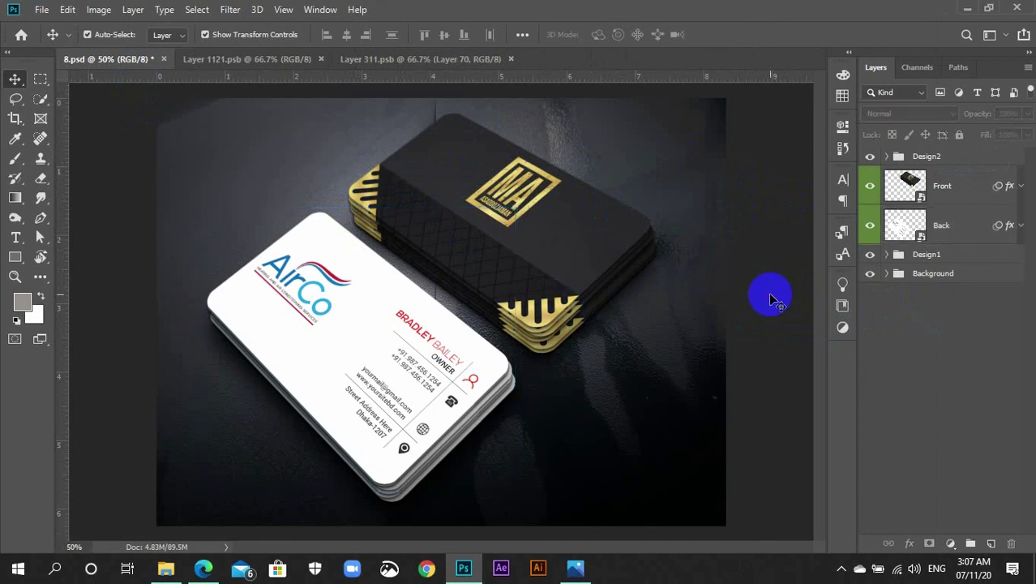
click(250, 59)
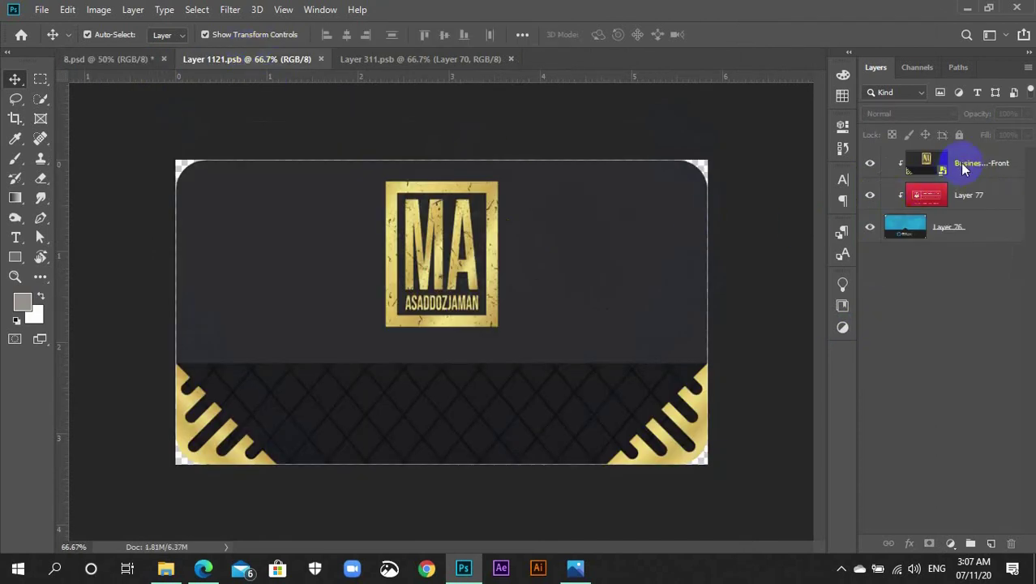
Step: Release the Business-Card-Front clipping mask, save Layer 1121.psb, and return to 8.psd
right_click(963, 166)
click(881, 330)
click(780, 300)
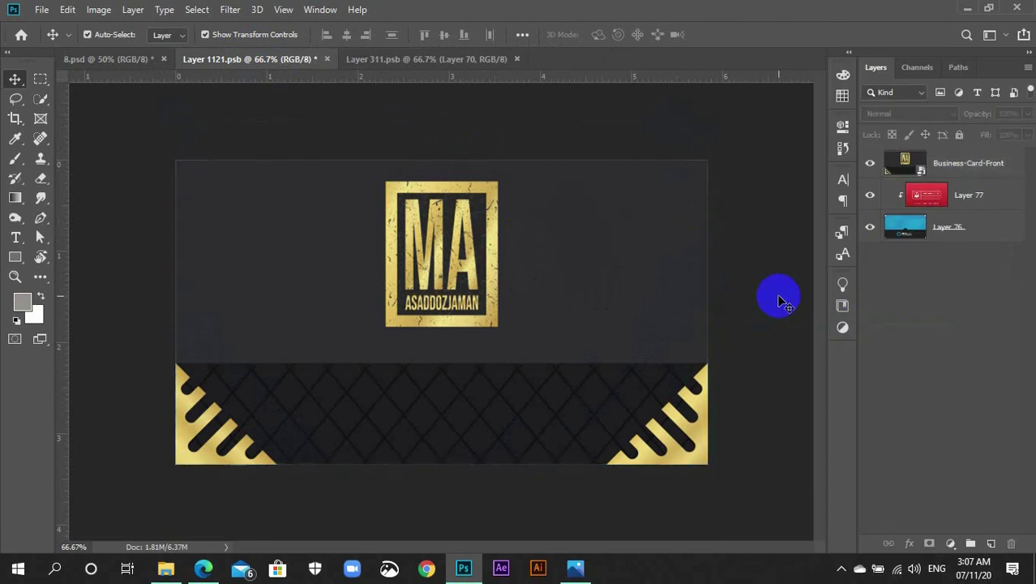
key(ctrl+s)
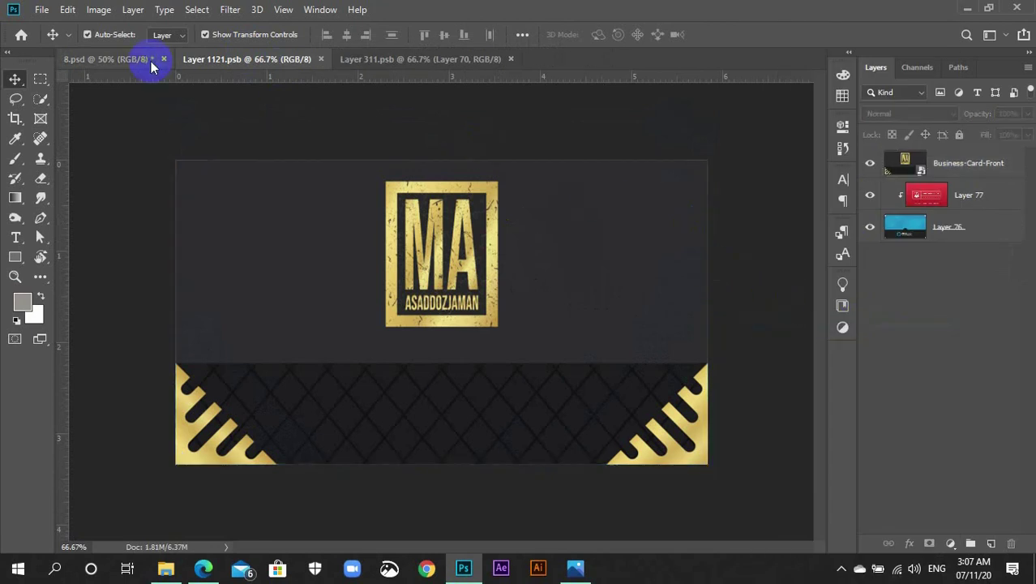
click(151, 59)
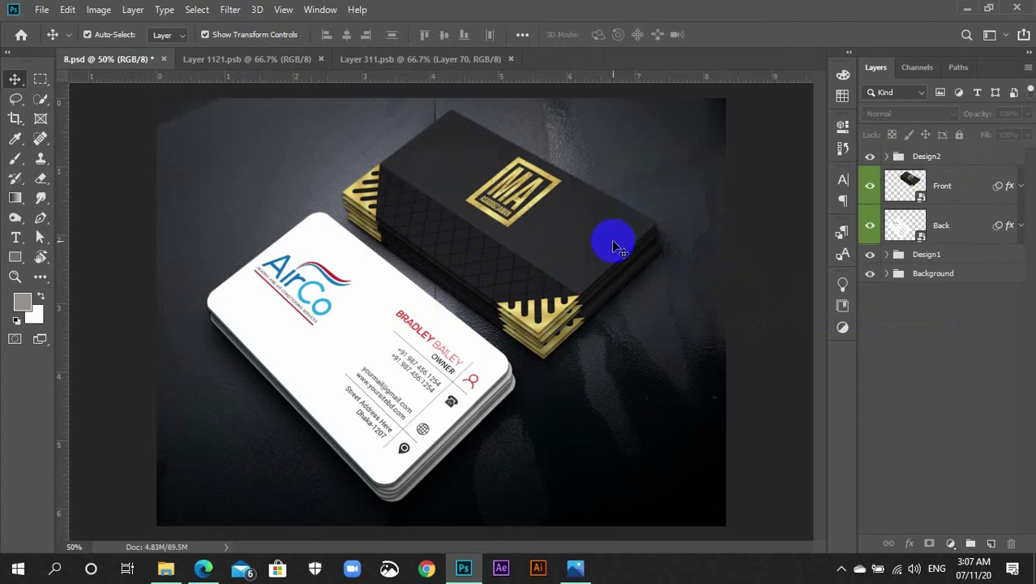
Step: Embed Business-Card-back into Layer 311.psb, commit and save it, then view 8.psd
click(420, 69)
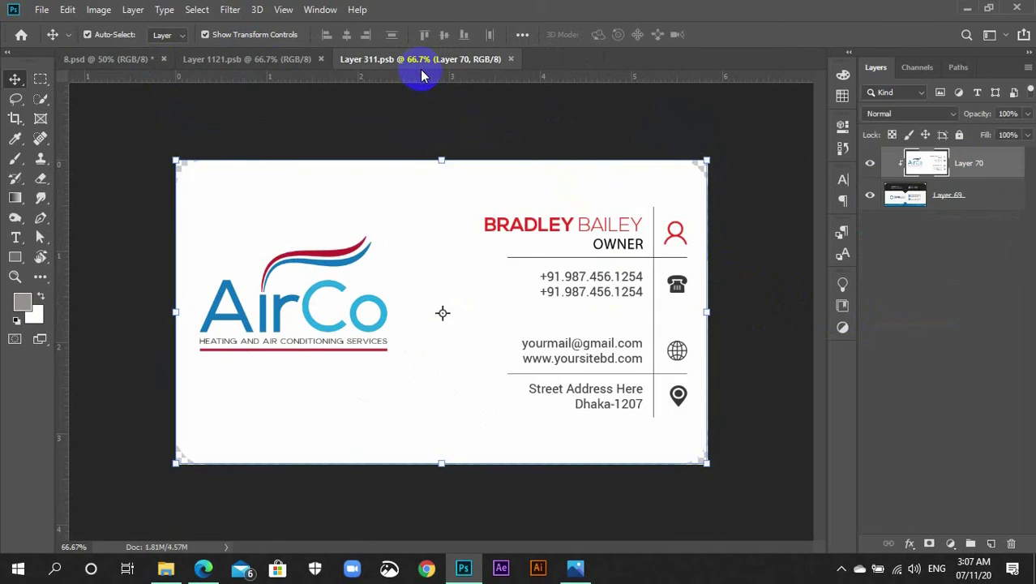
click(39, 10)
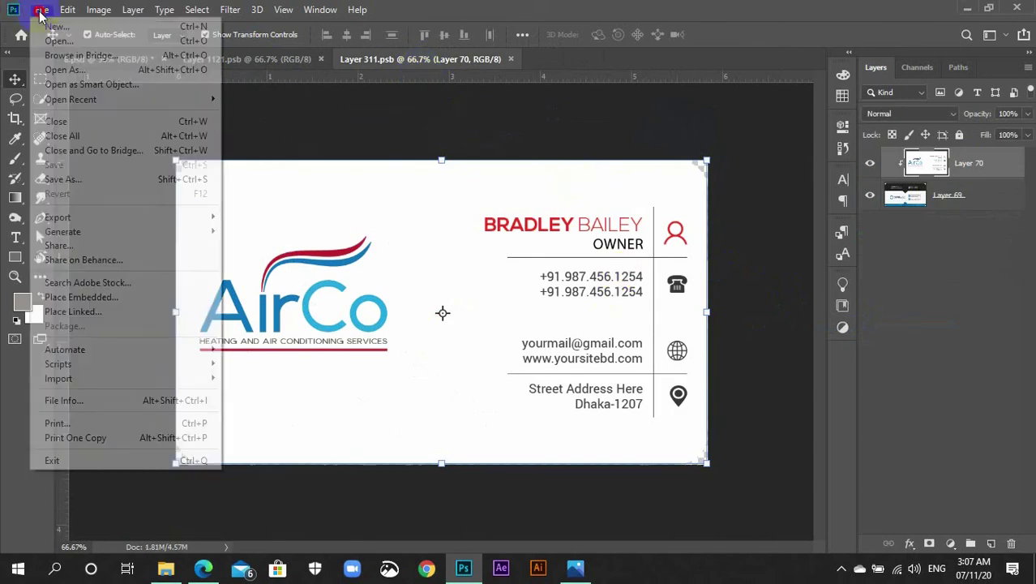
click(101, 297)
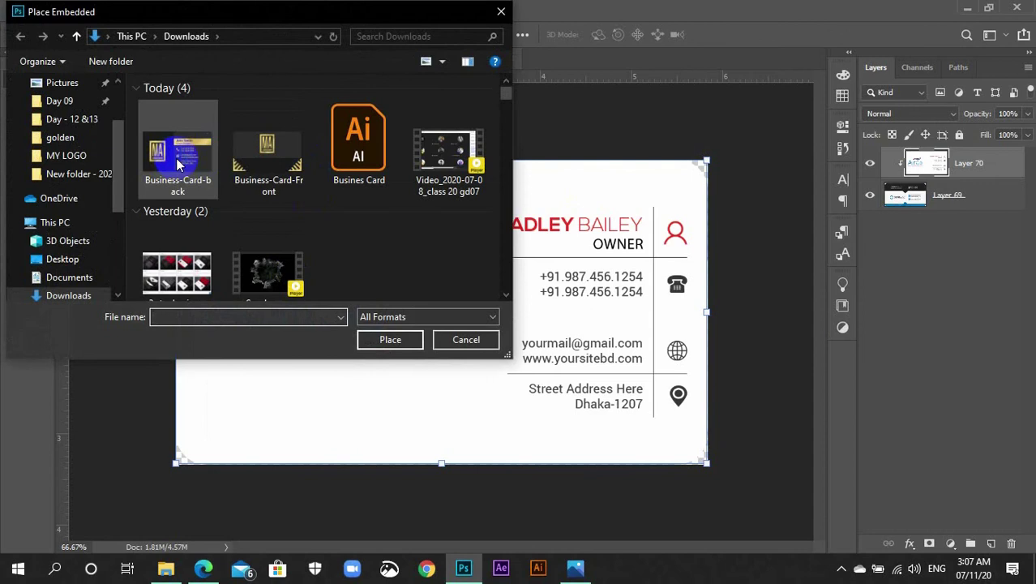
click(178, 164)
click(397, 341)
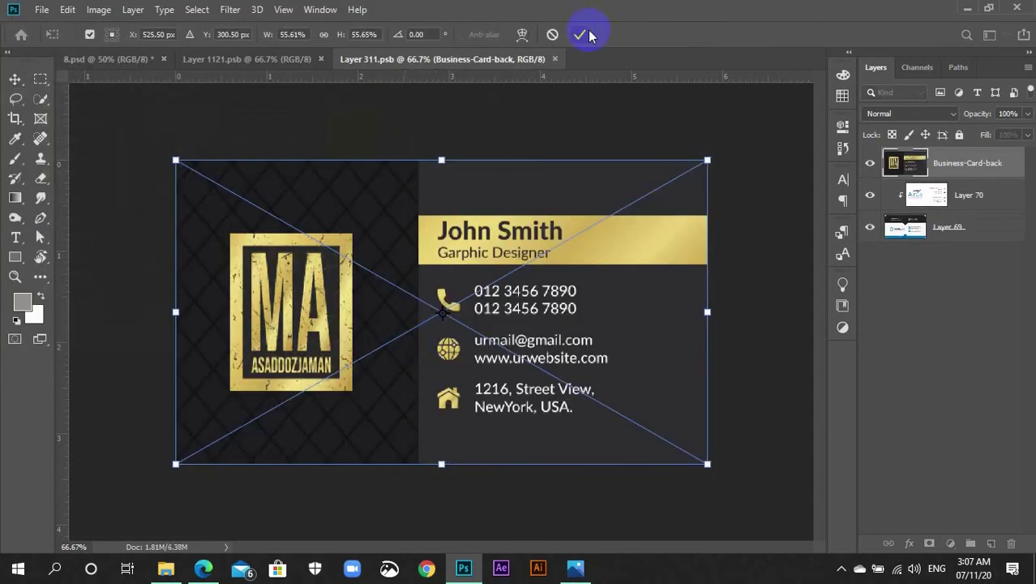
click(588, 35)
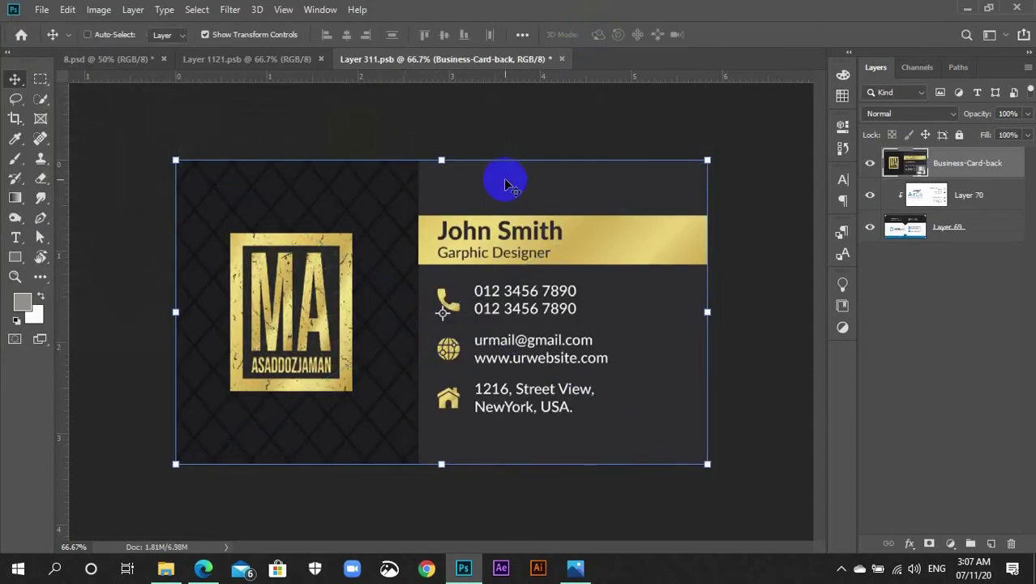
key(ctrl+s)
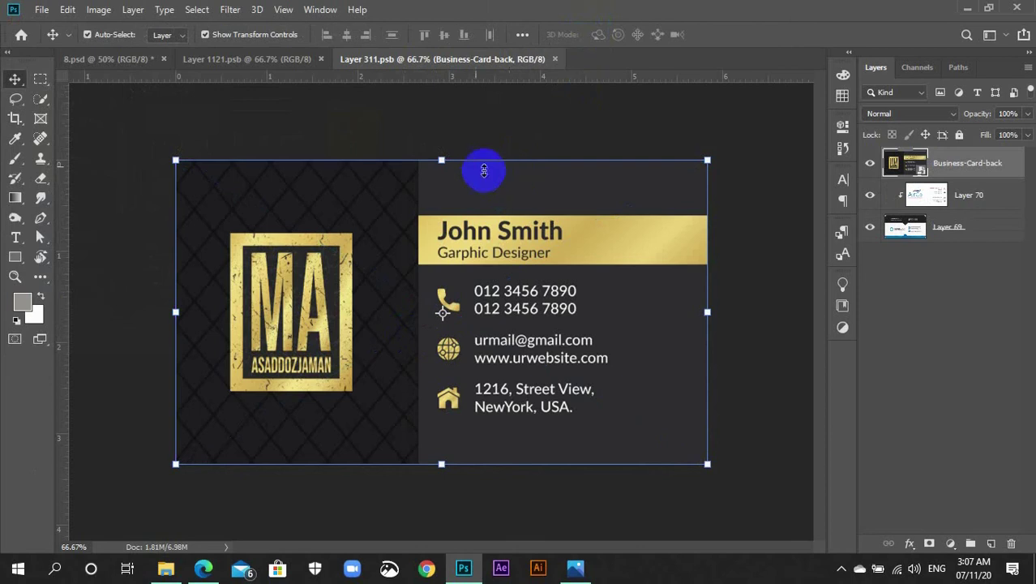
click(127, 64)
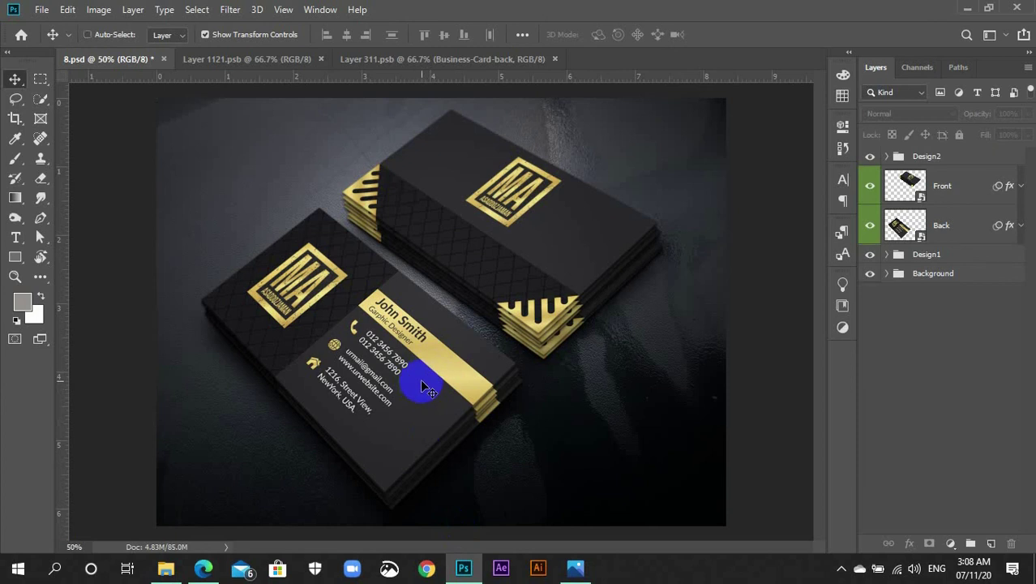
Step: Start a Save As of the mockup into Downloads with JPEG as the format
key(ctrl+shift+s)
click(446, 440)
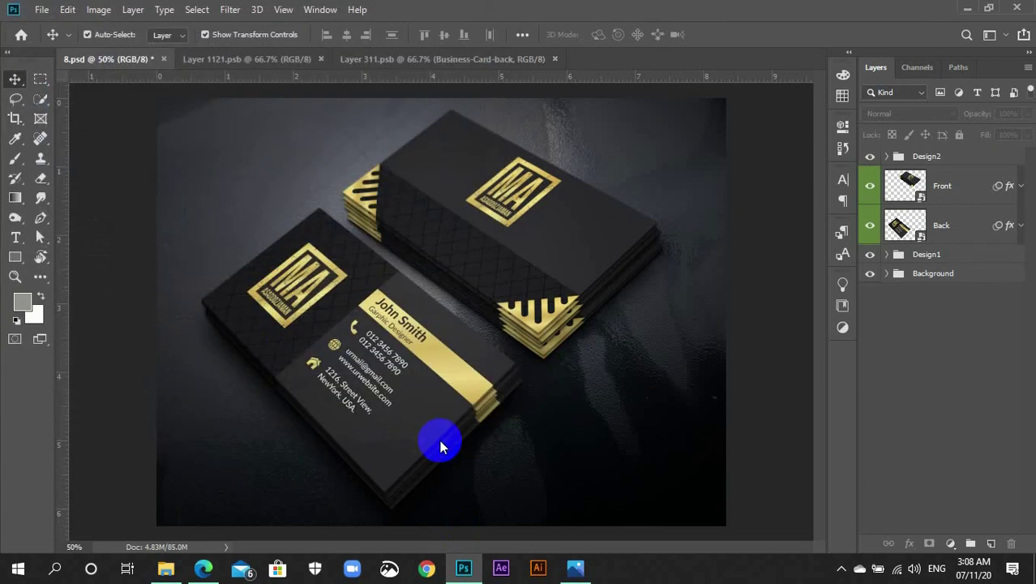
click(41, 9)
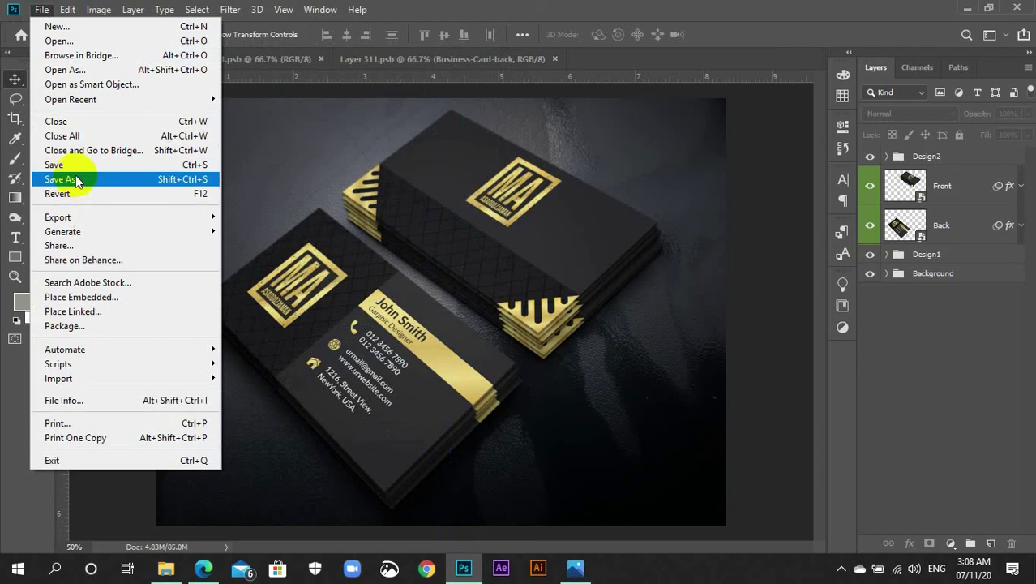
click(77, 180)
scroll(73, 186, up, 2)
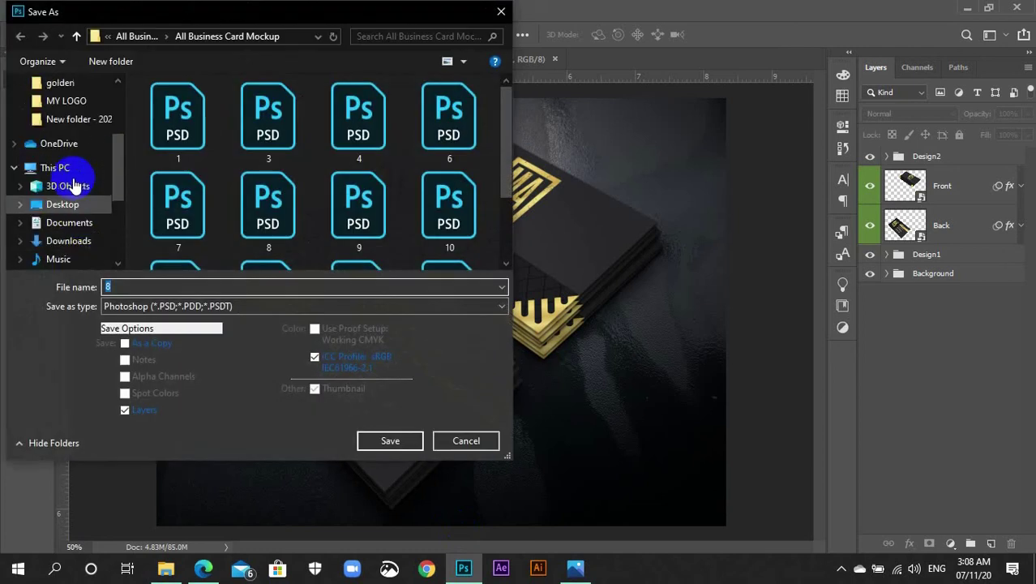
scroll(71, 195, down, 1)
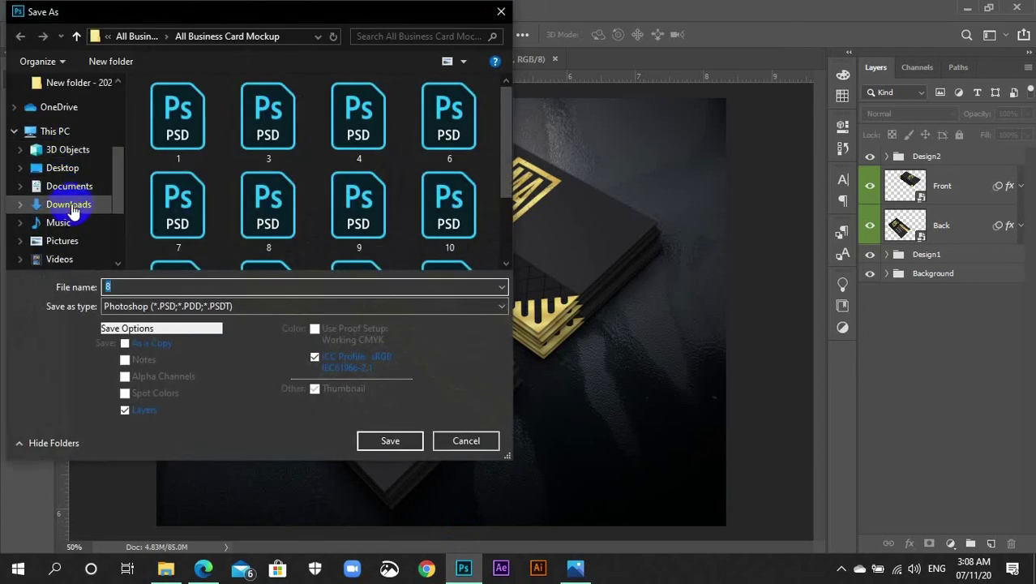
click(72, 208)
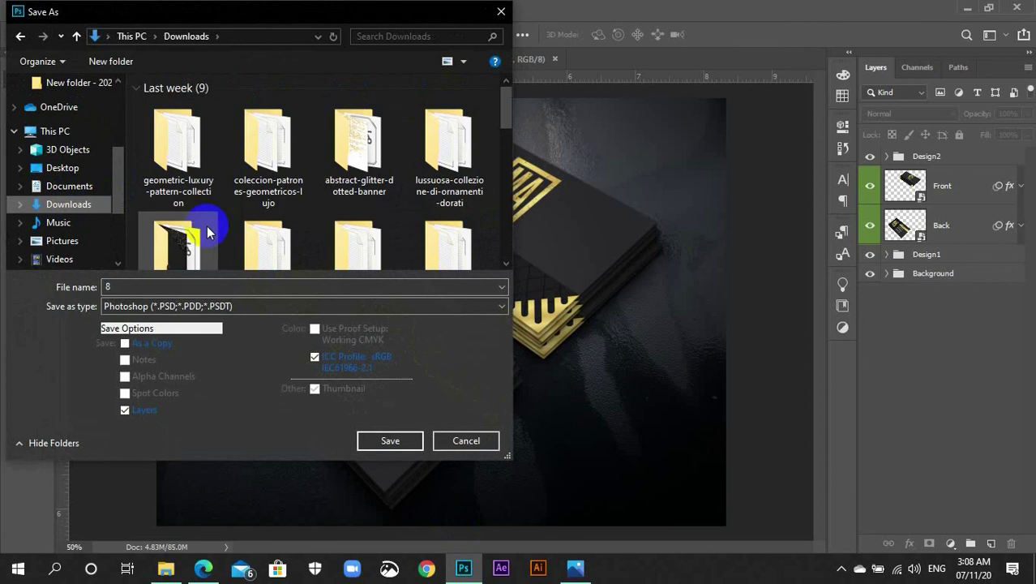
click(274, 310)
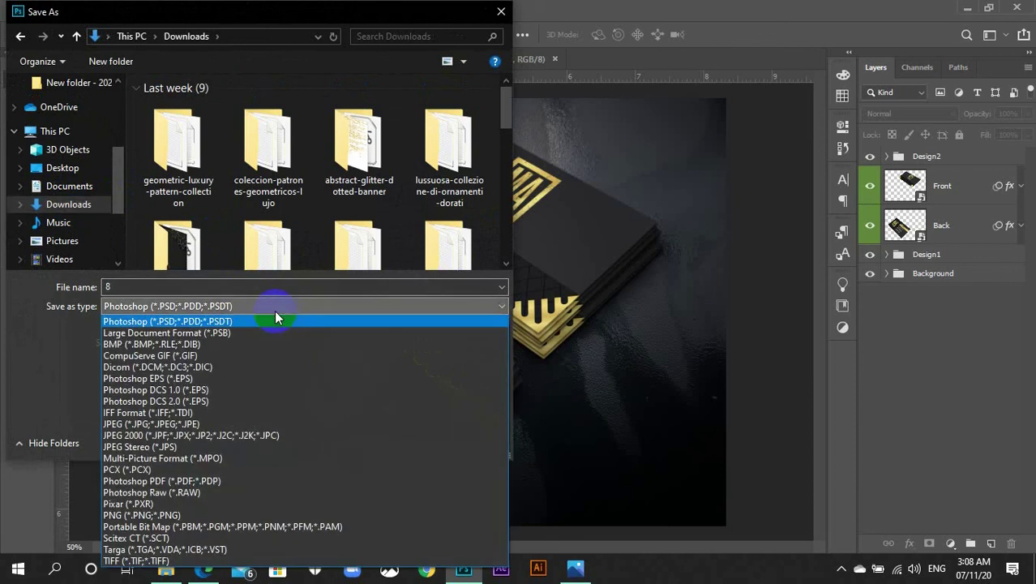
click(146, 424)
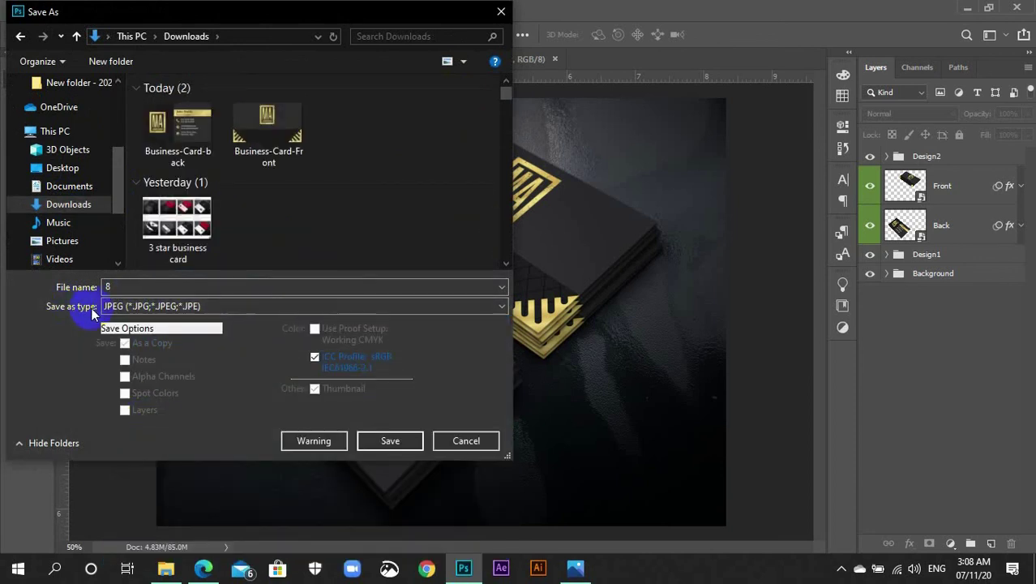
click(240, 306)
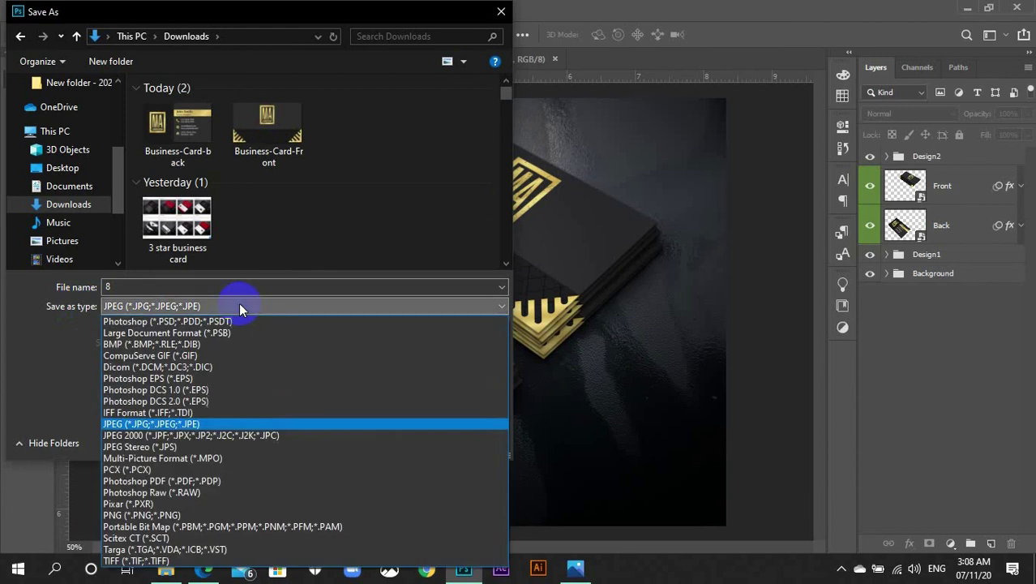
click(183, 417)
Step: Name the file Business-Card-Mockup and save it at JPEG Quality 12 (Maximum)
click(195, 158)
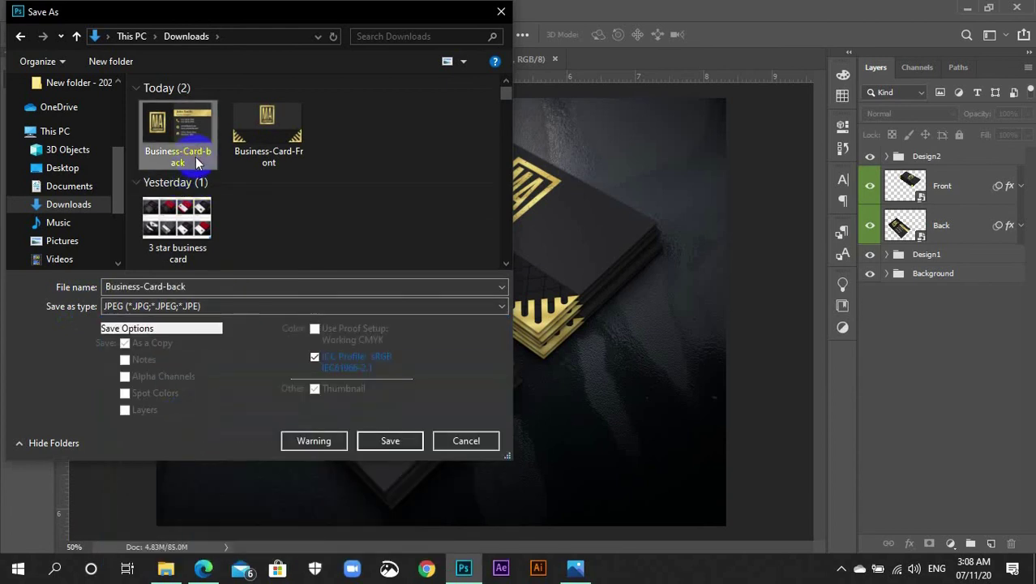
double_click(213, 286)
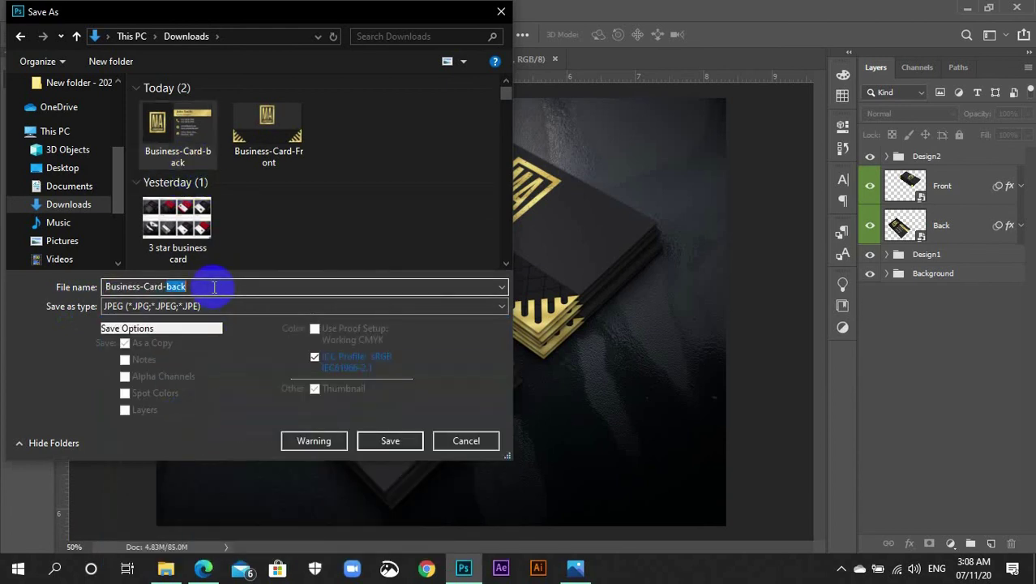
key(BackSpace)
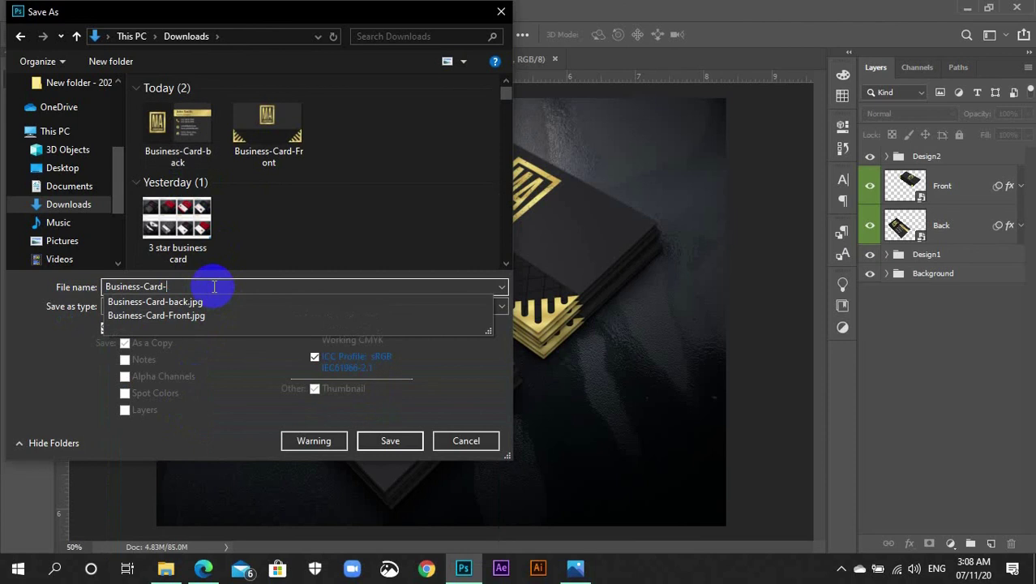
text(Mockup)
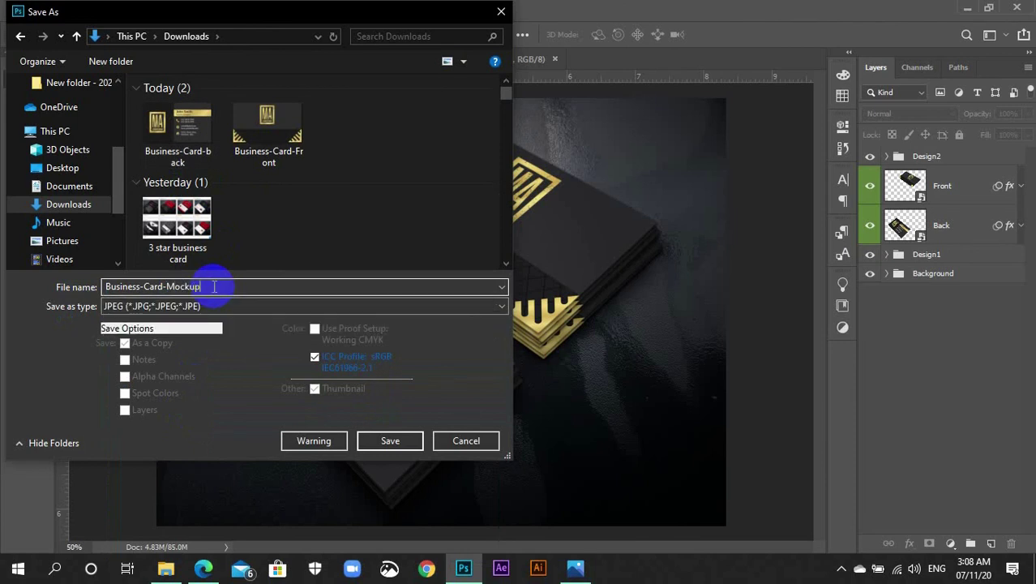
click(394, 440)
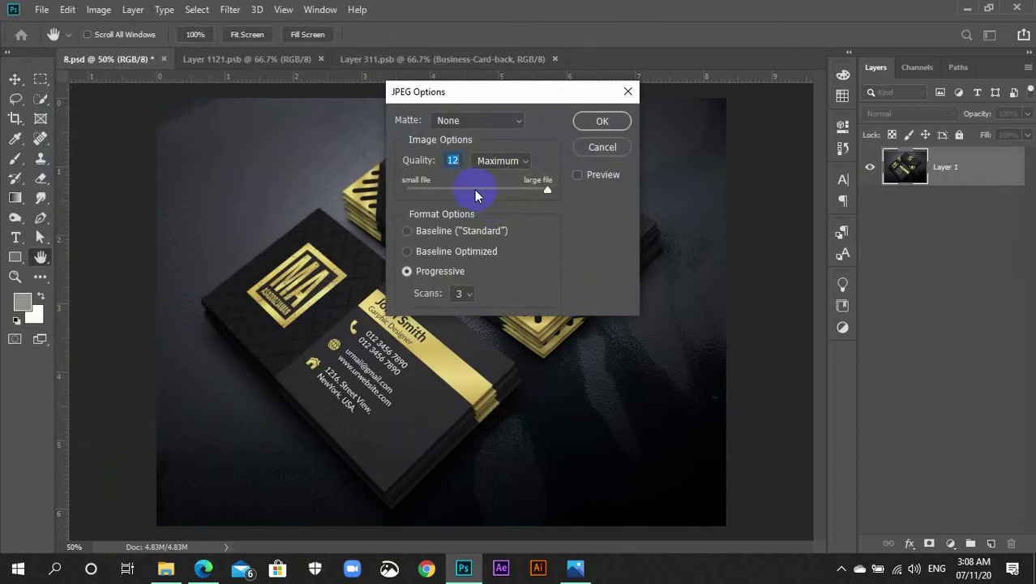
click(578, 175)
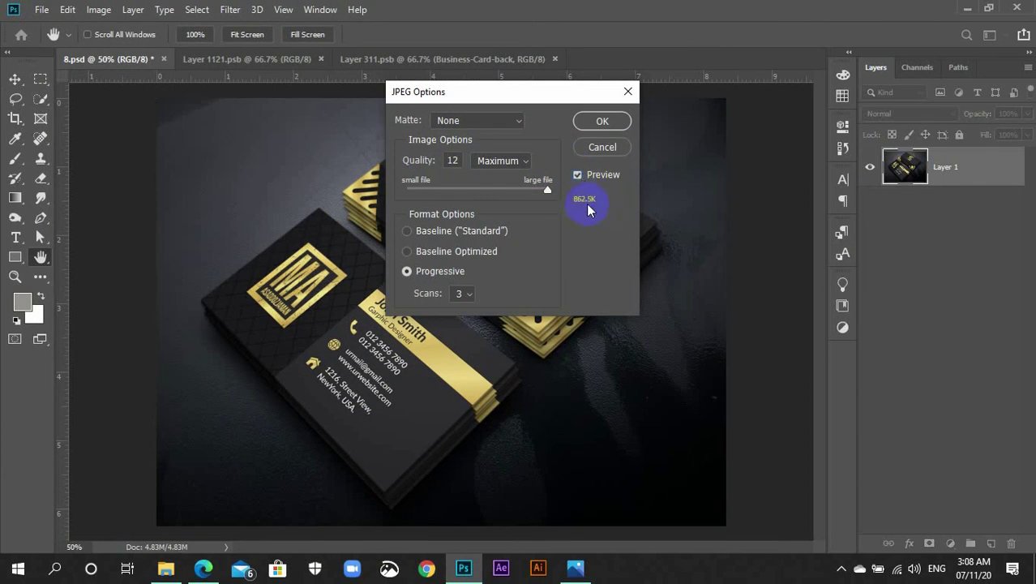
click(607, 123)
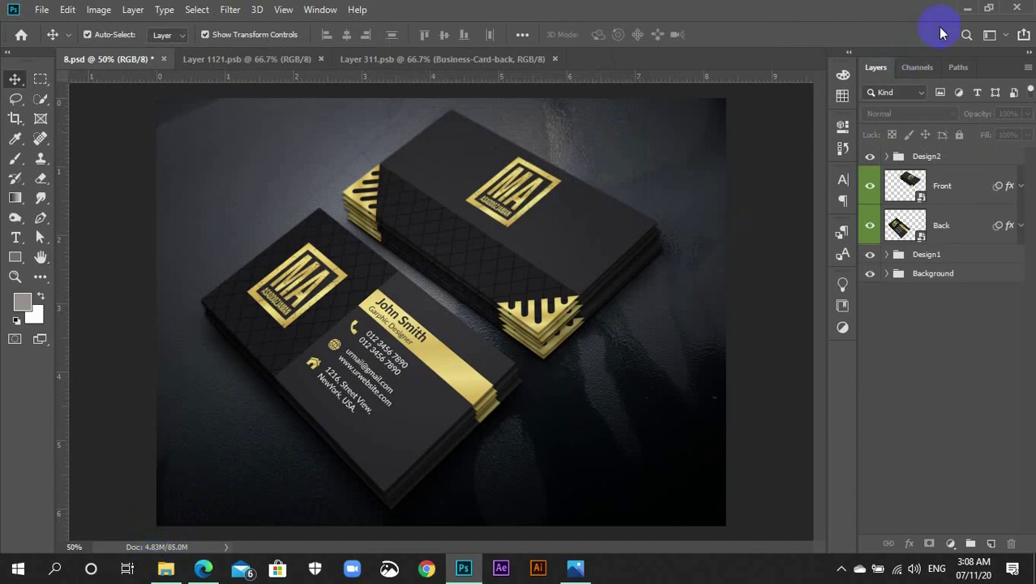
Step: Show the refreshed Downloads folder in File Explorer and select the Business-Card-Mockup JPEG
click(967, 9)
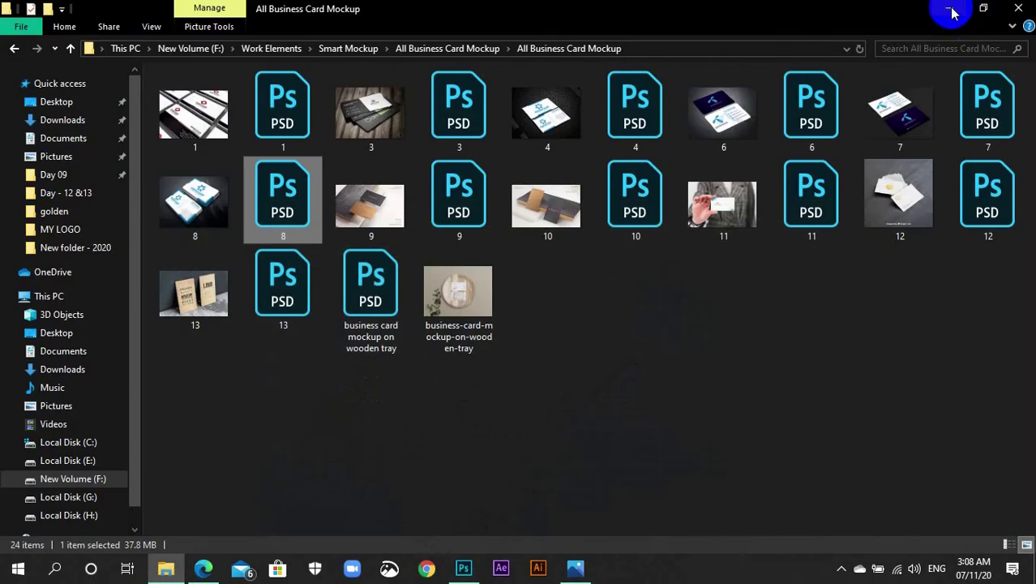
mouse_move(63, 120)
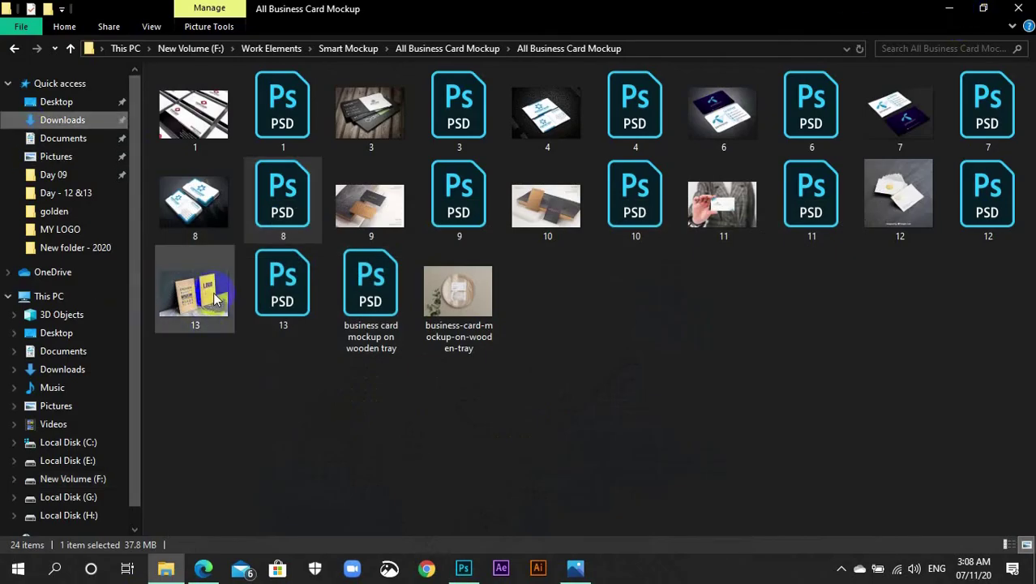
click(65, 123)
right_click(322, 183)
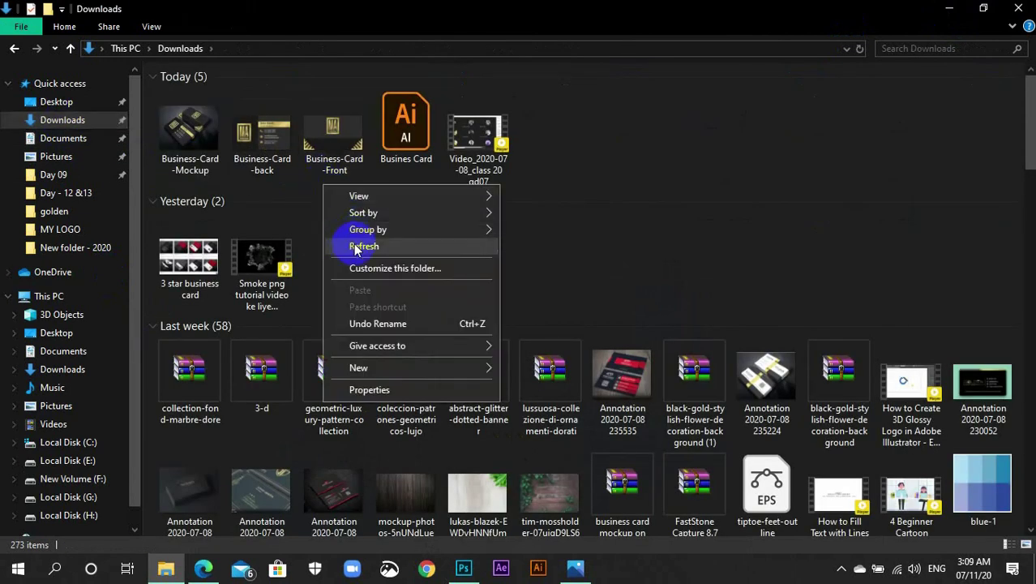
click(362, 243)
click(203, 140)
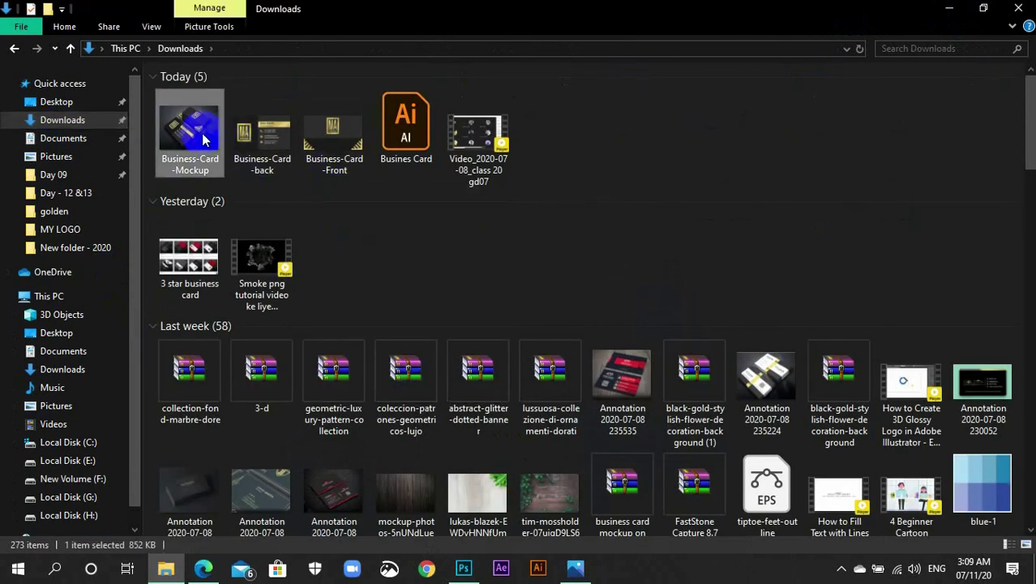
double_click(204, 139)
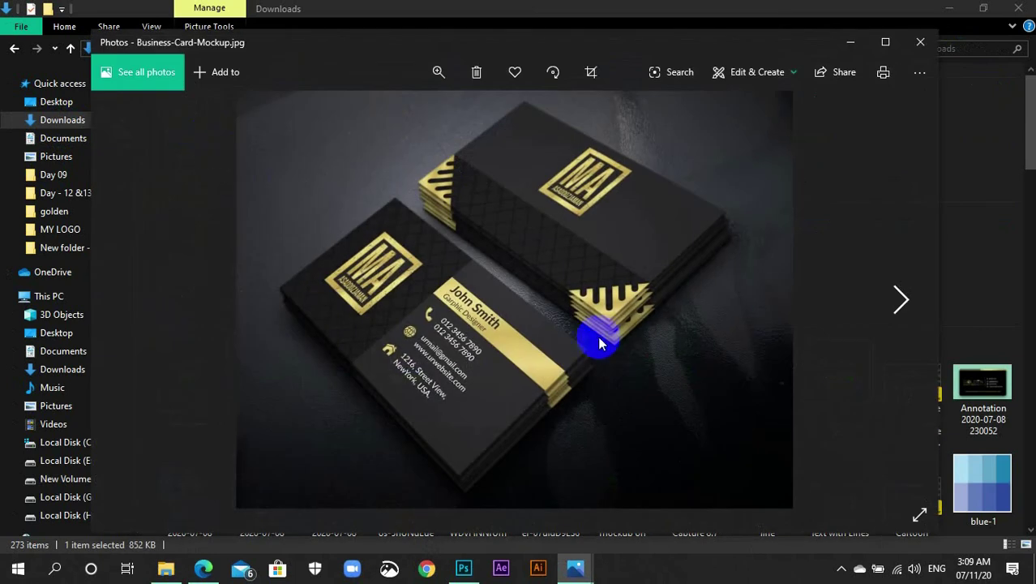
click(895, 299)
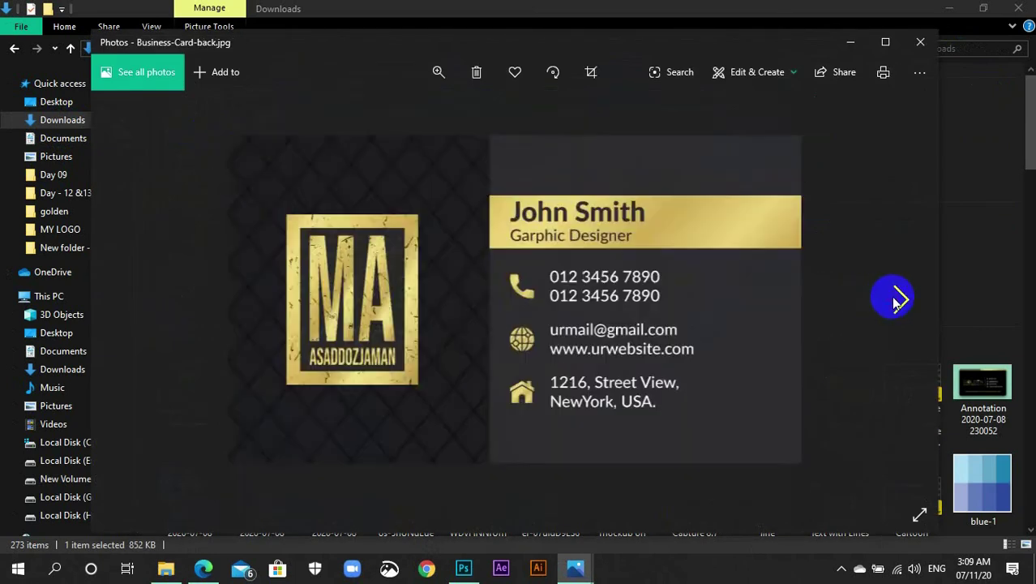
click(869, 299)
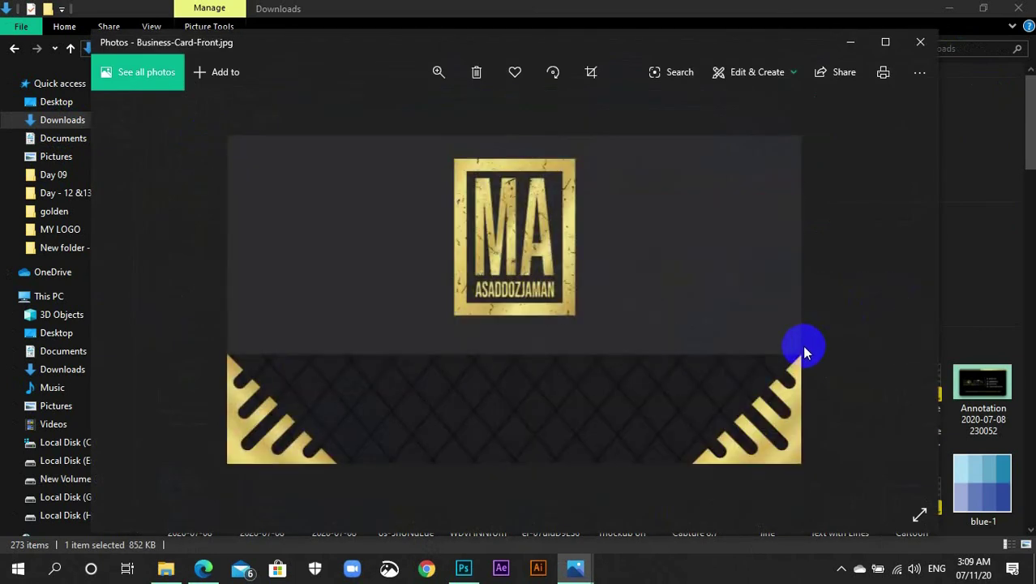
key(Left)
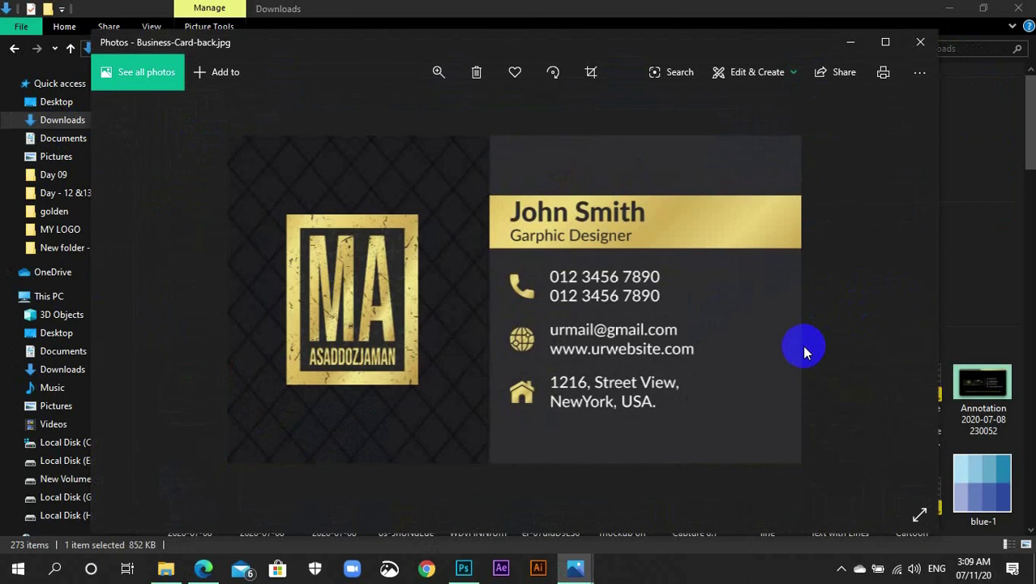
key(Left)
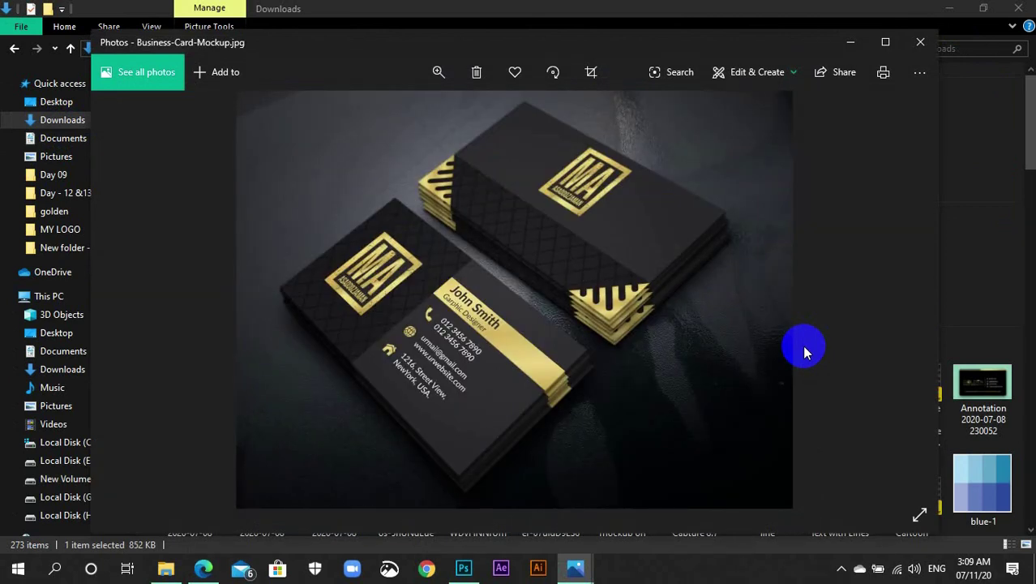
key(Right)
key(Right)
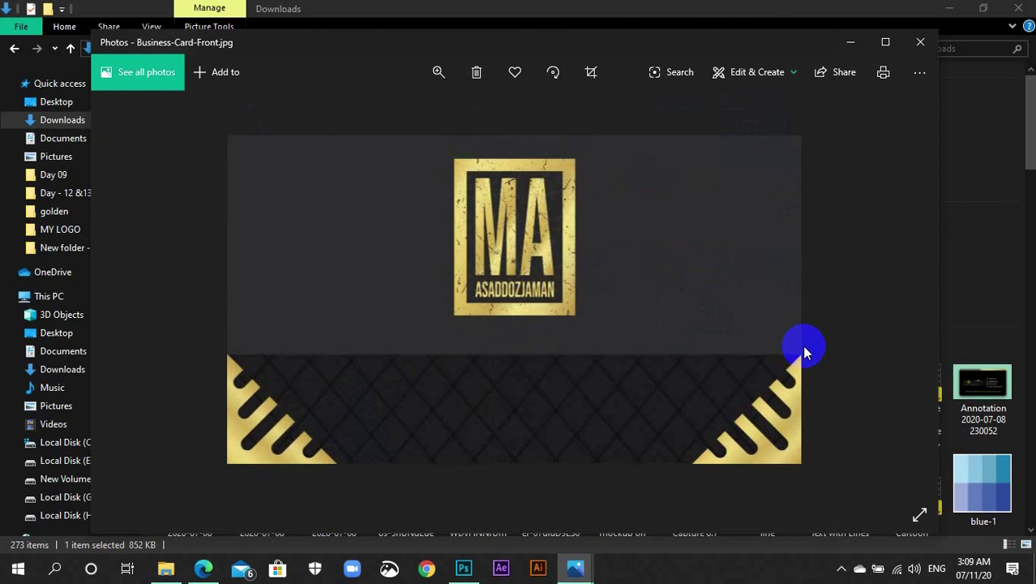
key(Left)
key(Left)
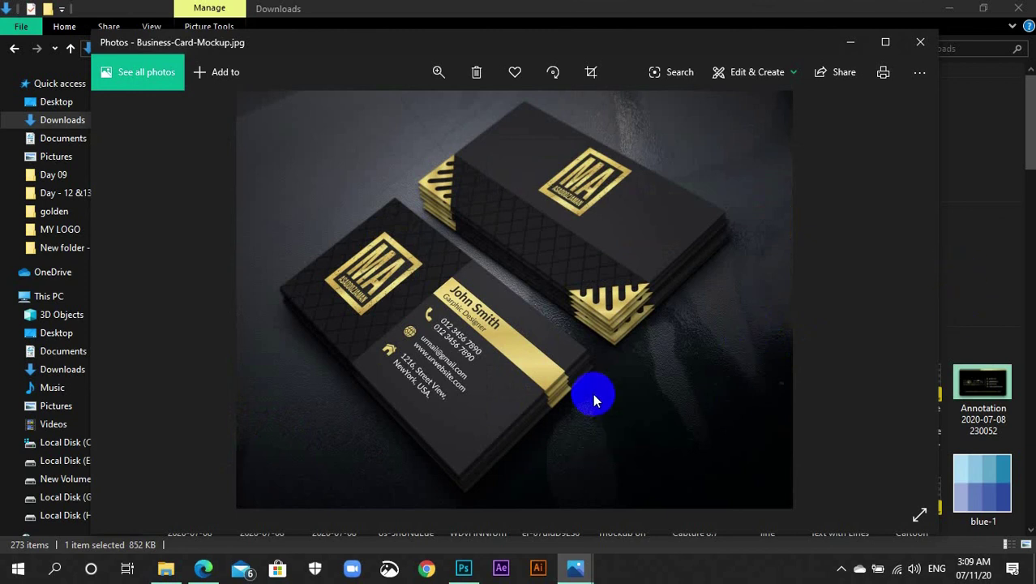
mouse_move(902, 300)
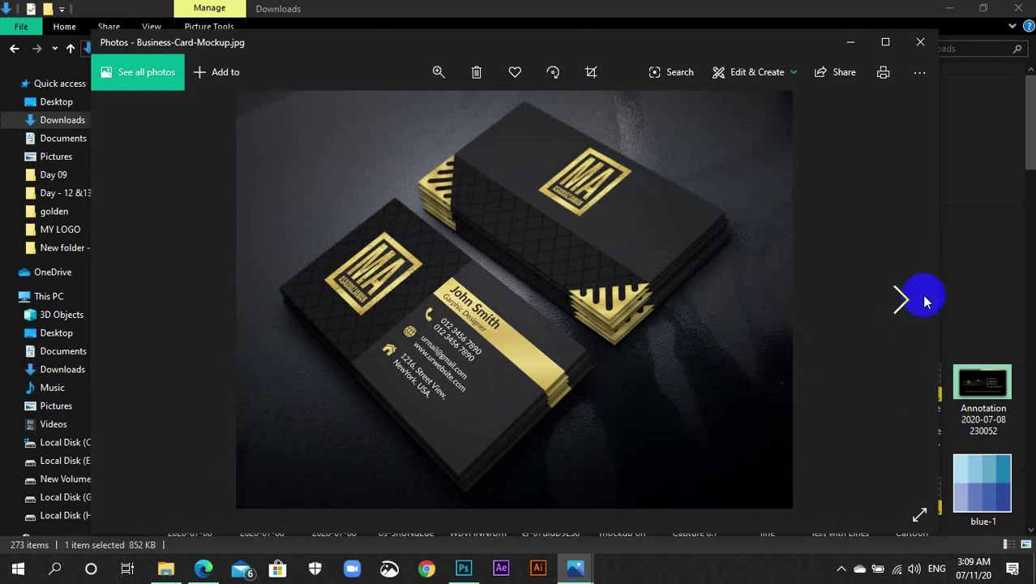
click(920, 42)
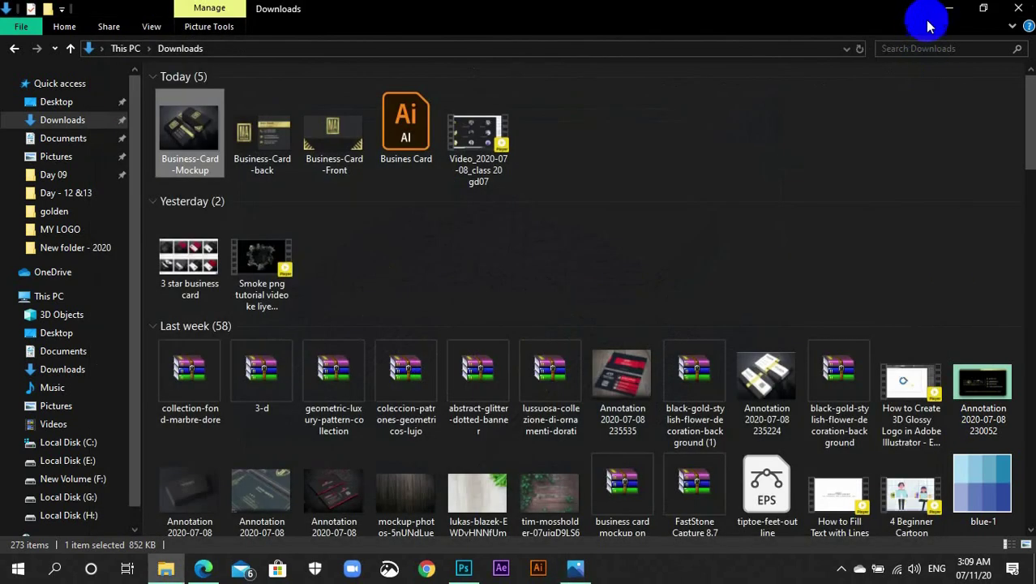
Step: Minimise File Explorer and refresh the desktop showing the gold MA wallpaper
click(948, 10)
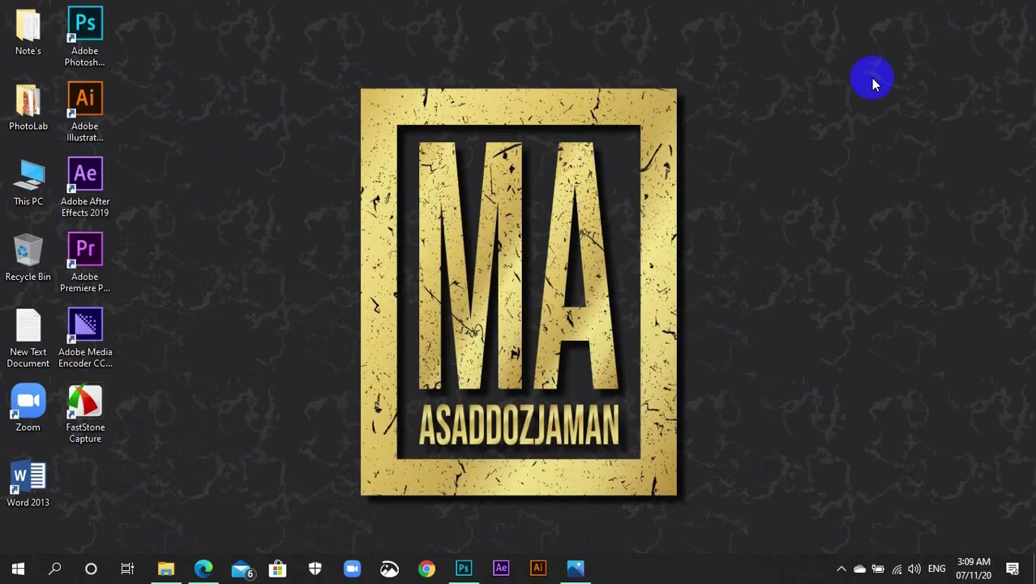
right_click(690, 129)
click(705, 173)
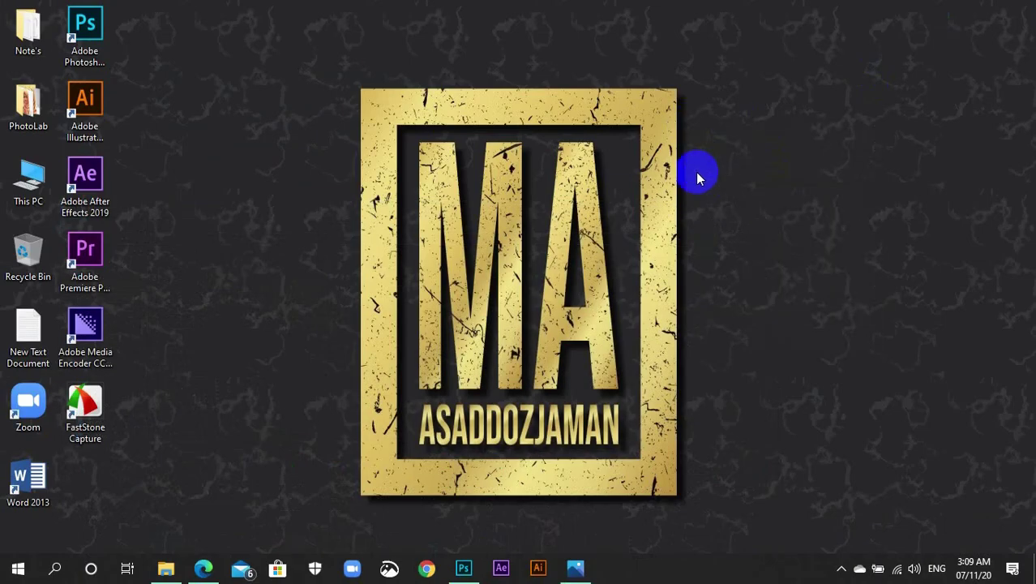